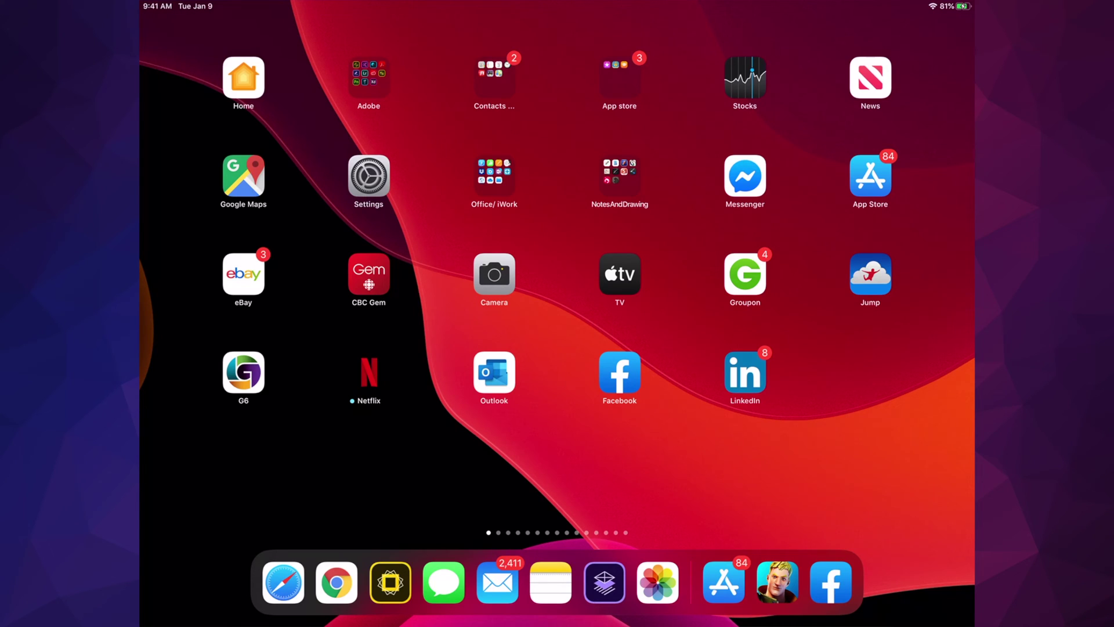
# Launch the App Store and scroll the Account sheet to its 84 available updates
pyautogui.click(870, 176)
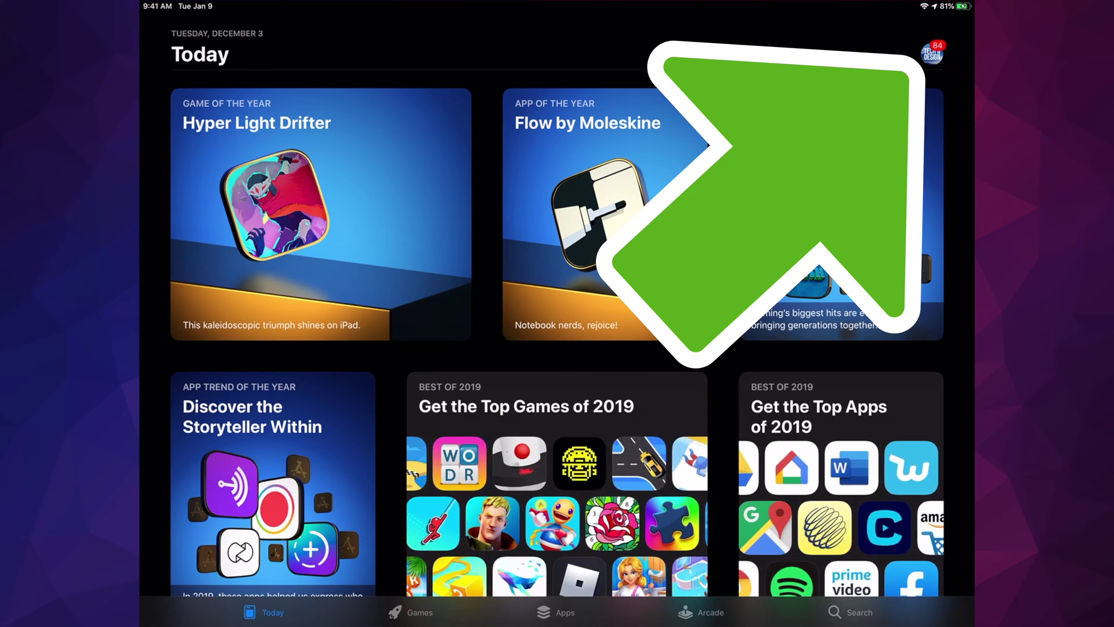
pyautogui.click(932, 53)
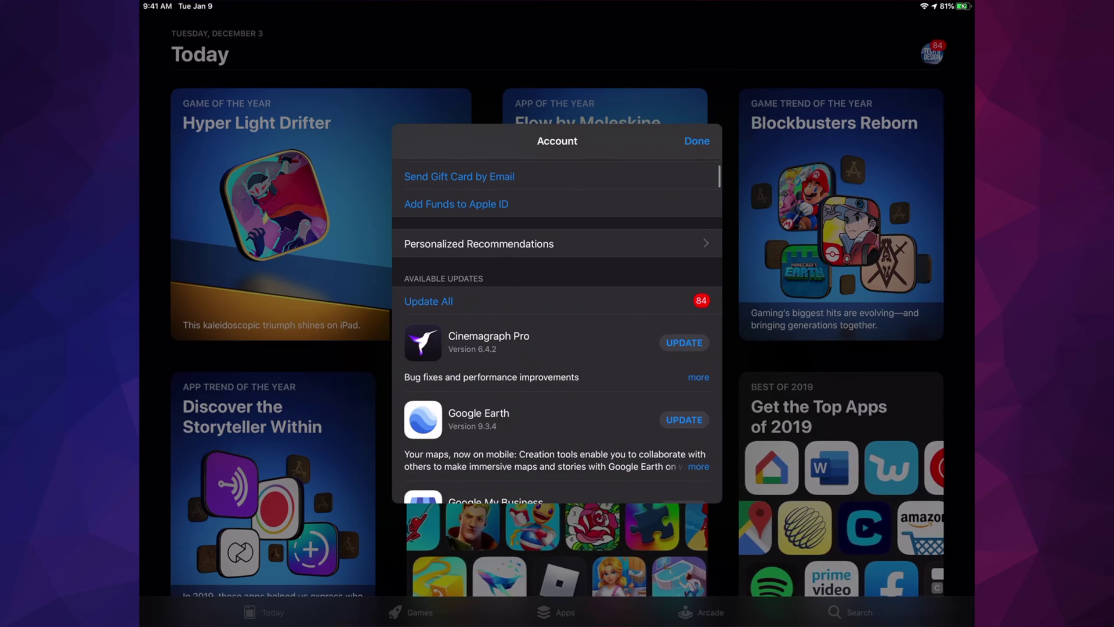
pyautogui.scroll(-4, 557, 330)
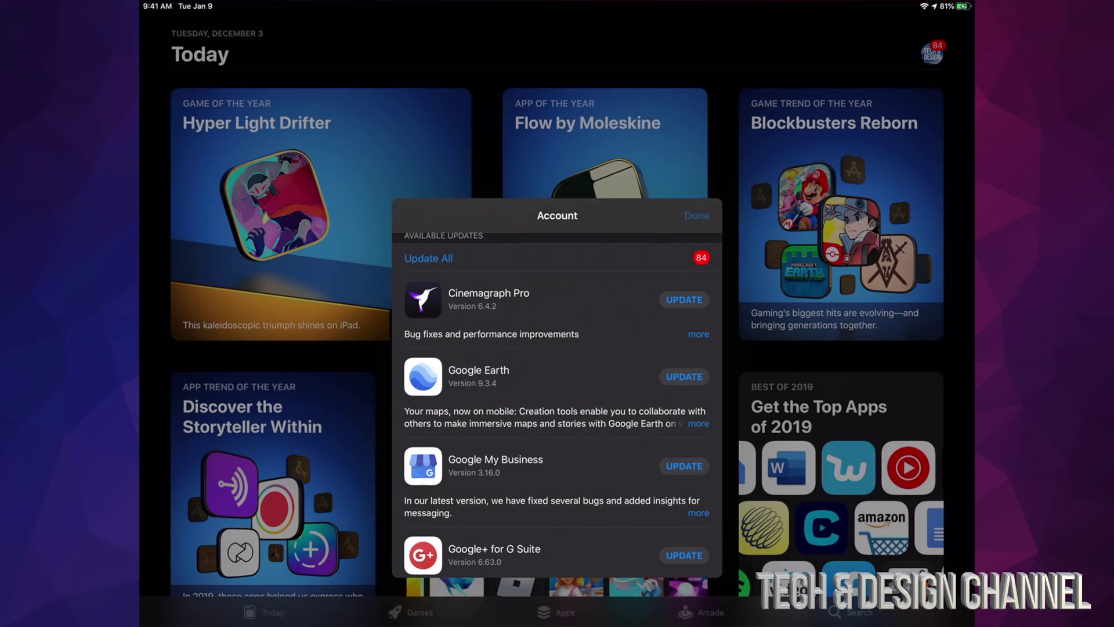
# Close the updates list, search the store for 'Google earth', and open its app page
pyautogui.click(697, 142)
pyautogui.click(851, 612)
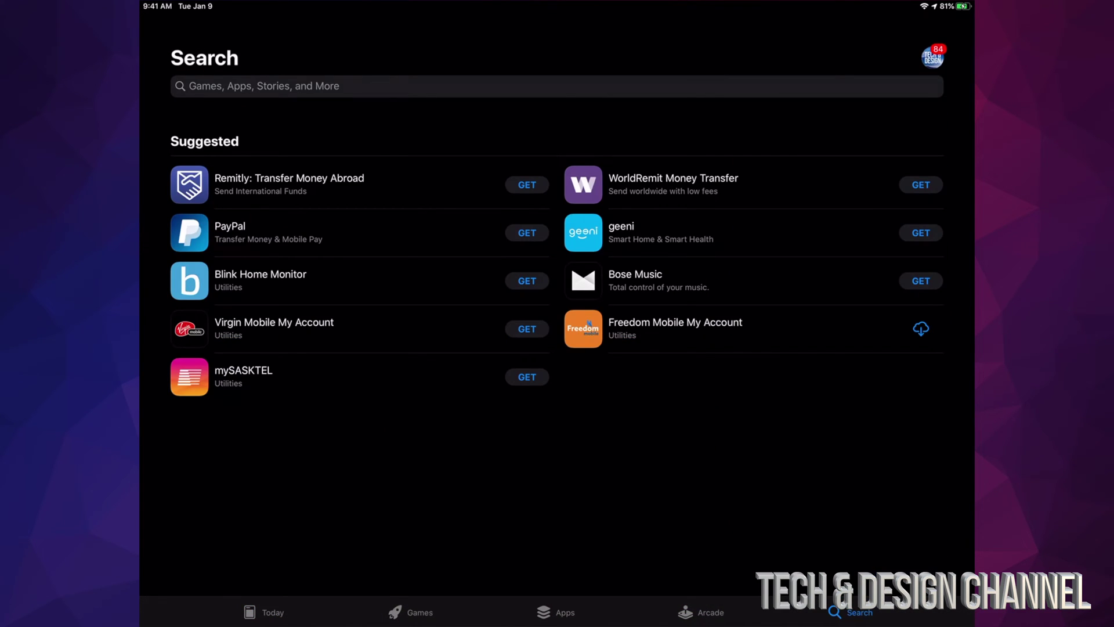
pyautogui.click(558, 86)
pyautogui.write('Google')
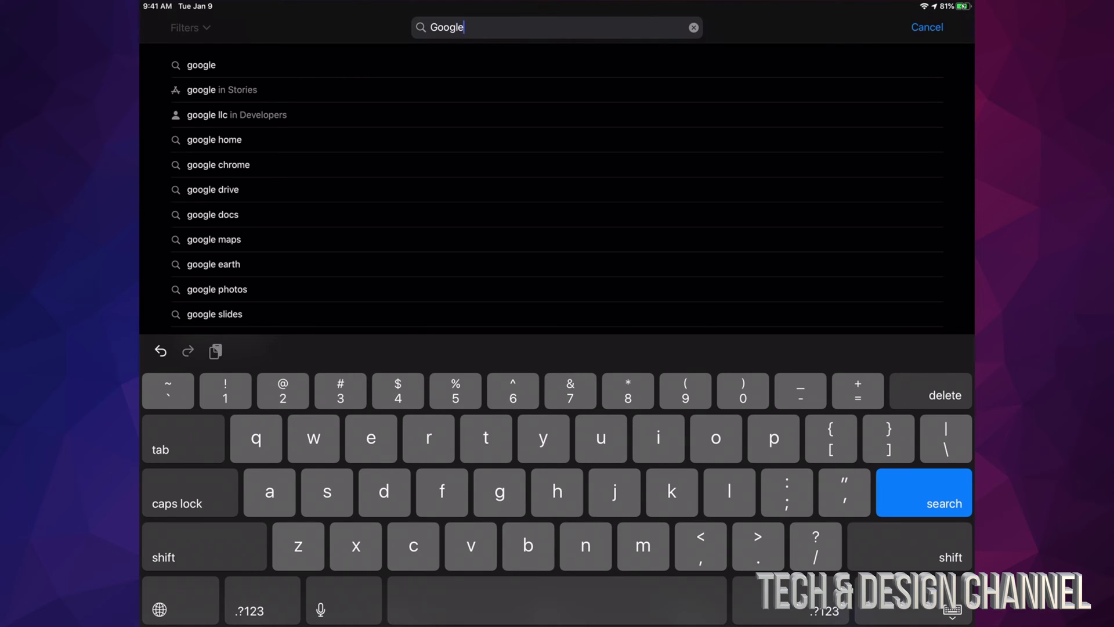
pyautogui.write(' earth')
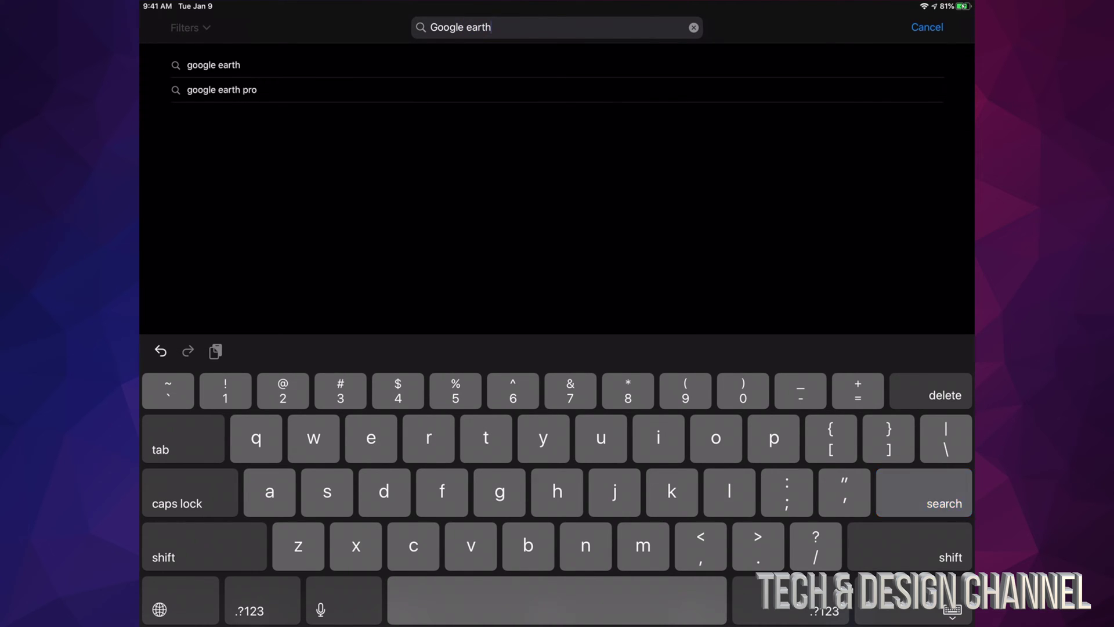
pyautogui.press('Return')
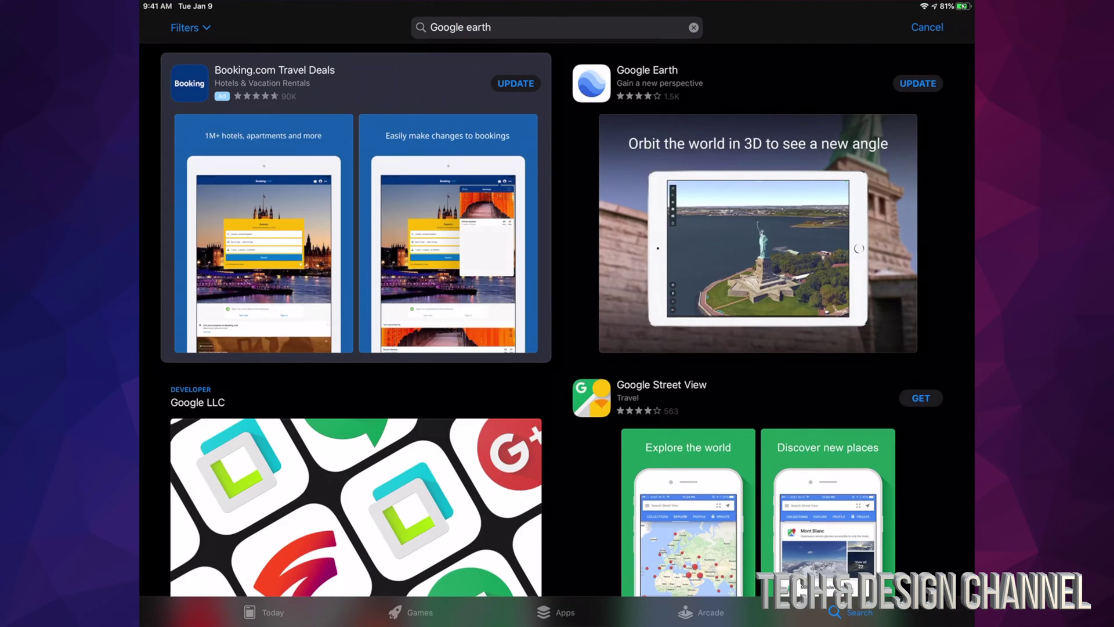
pyautogui.click(647, 76)
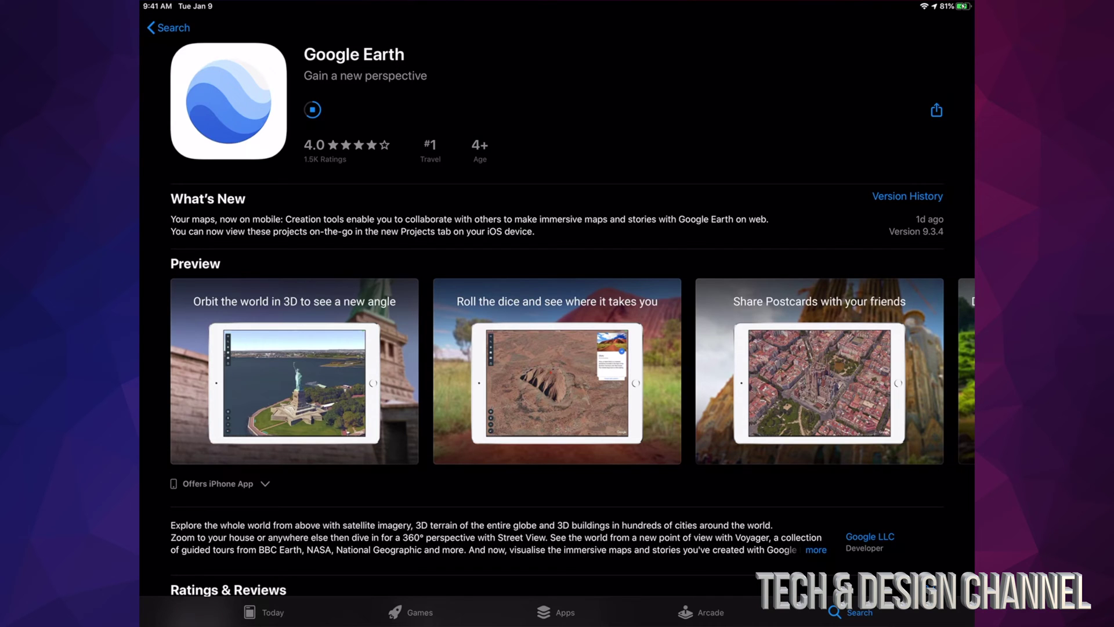
pyautogui.click(167, 27)
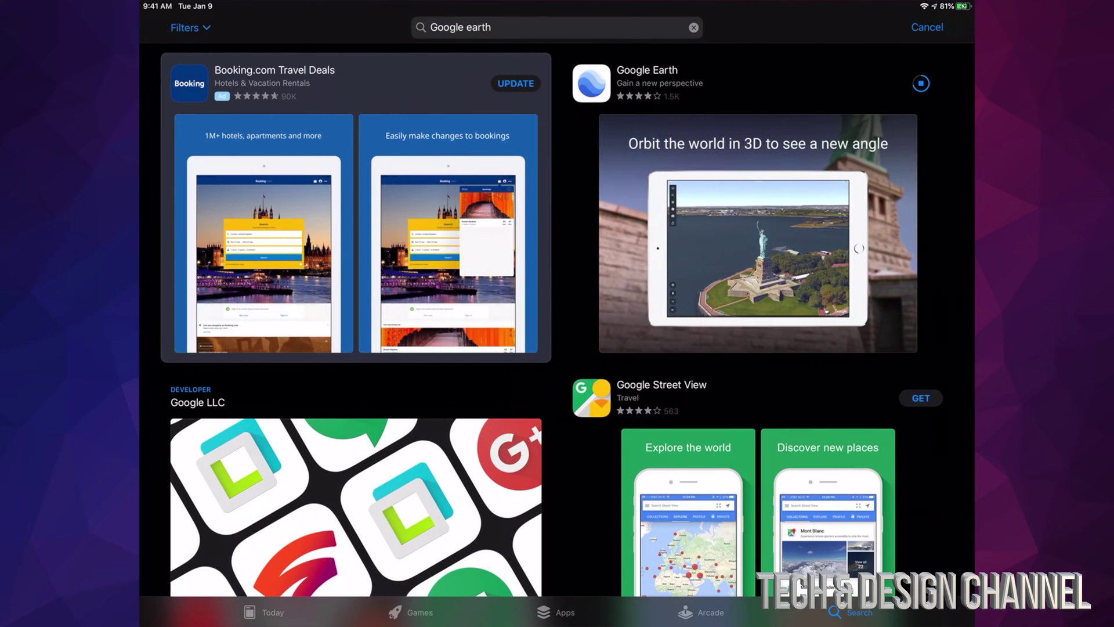
pyautogui.click(266, 612)
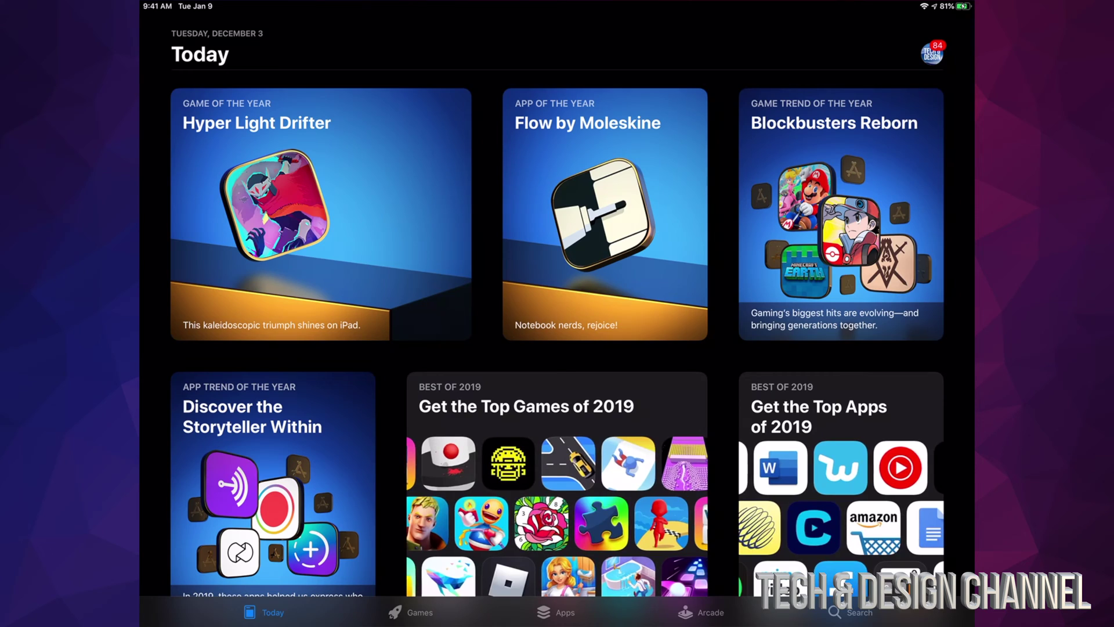
pyautogui.click(932, 53)
pyautogui.scroll(-5, 557, 325)
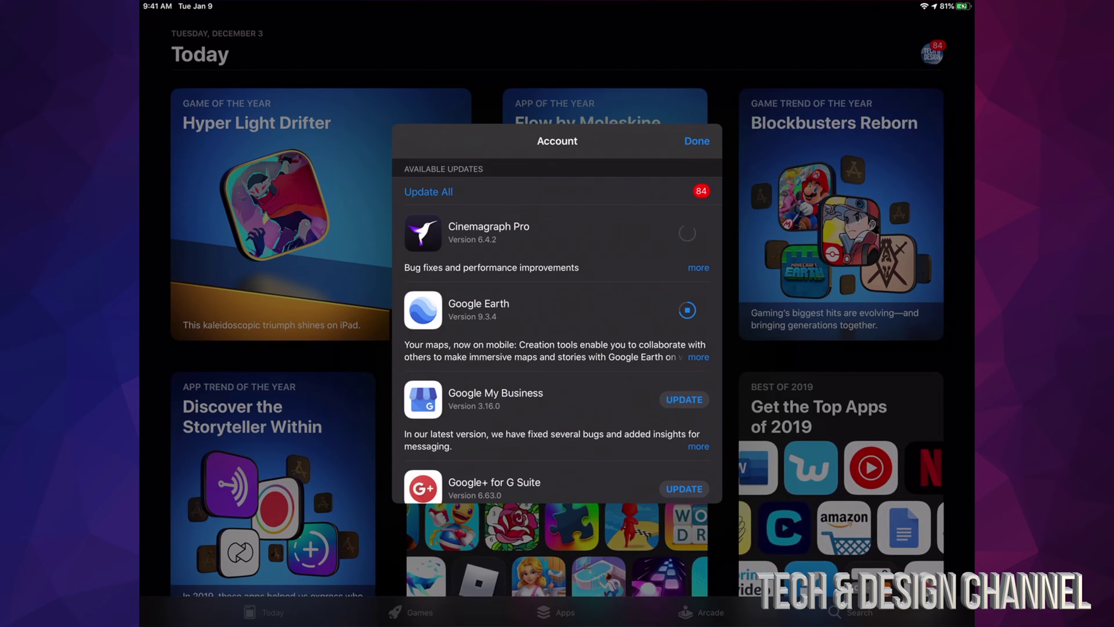
pyautogui.scroll(2, 557, 325)
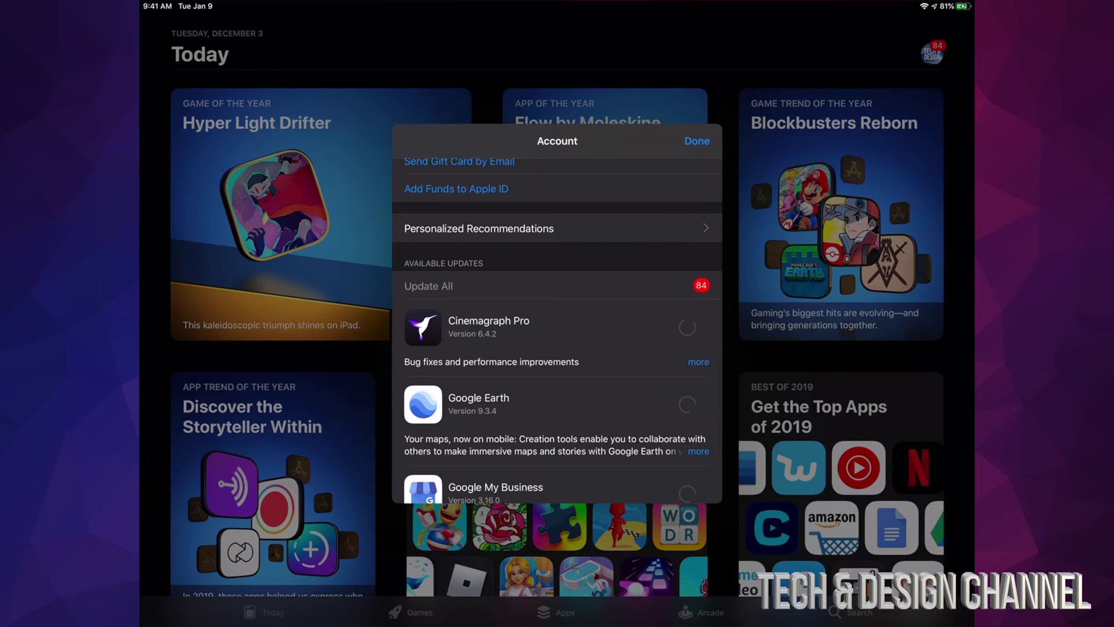
pyautogui.scroll(-3, 557, 324)
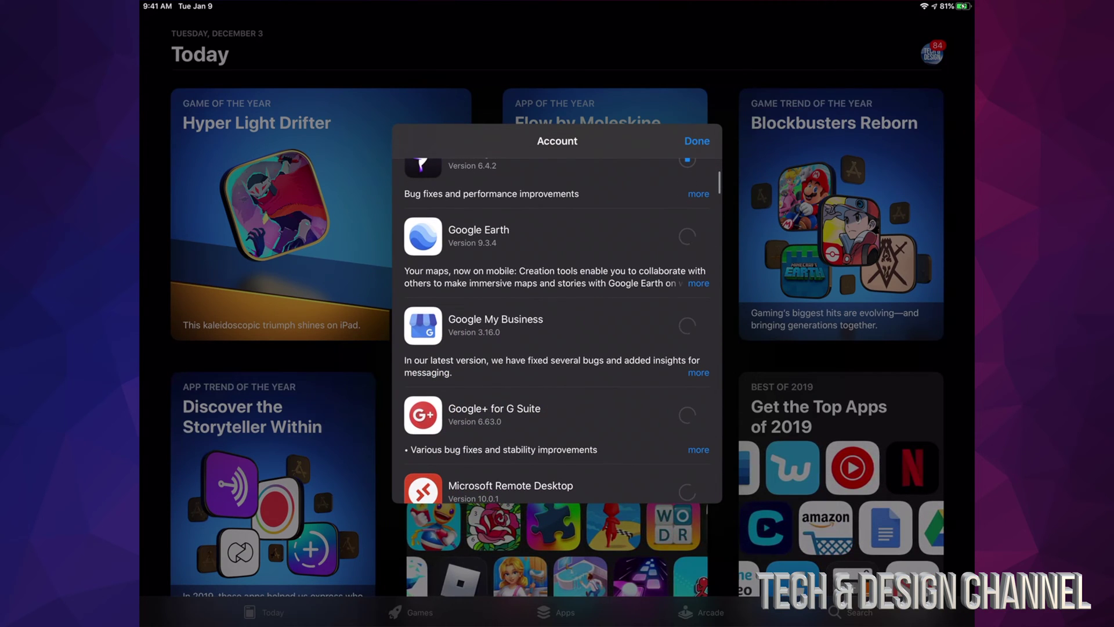
pyautogui.scroll(-2, 557, 325)
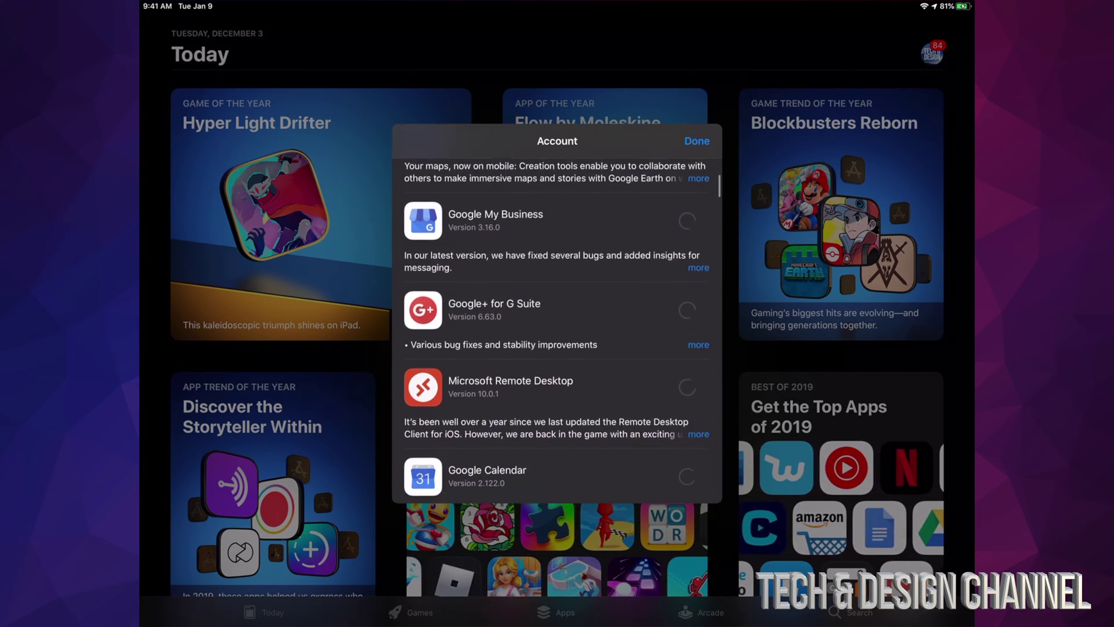
pyautogui.scroll(-1, 557, 325)
pyautogui.scroll(-3, 558, 325)
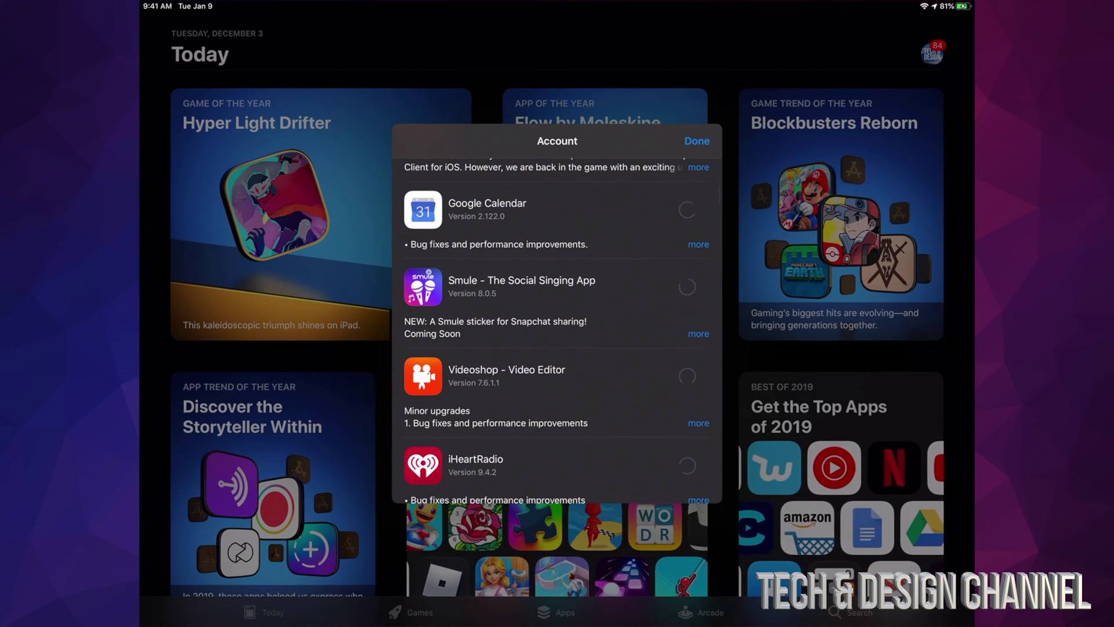
pyautogui.scroll(-1, 558, 329)
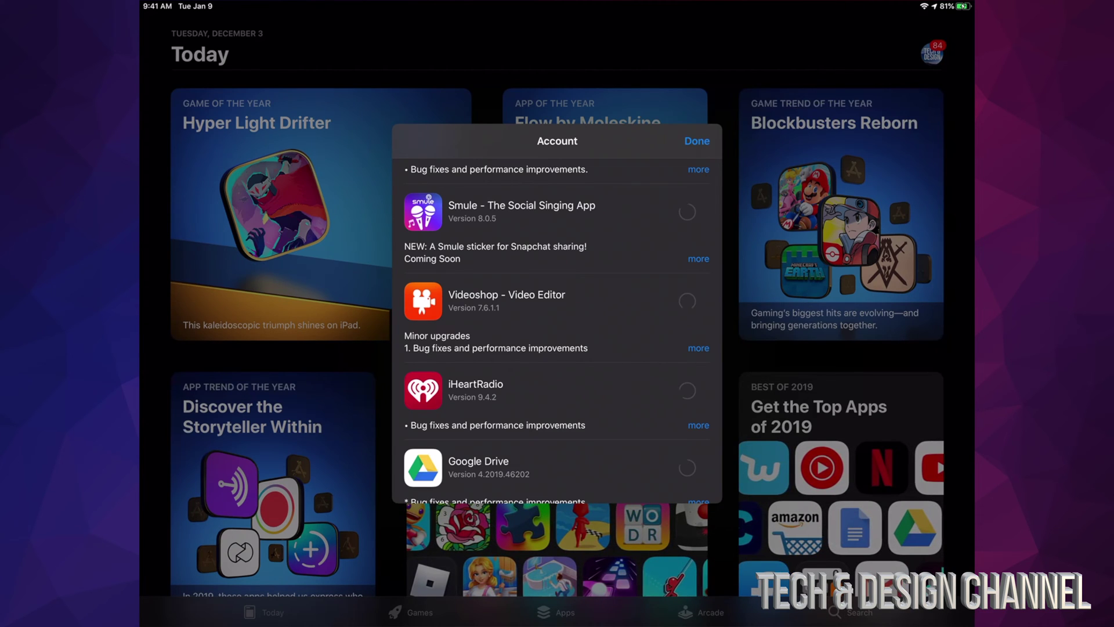
pyautogui.scroll(-1, 557, 331)
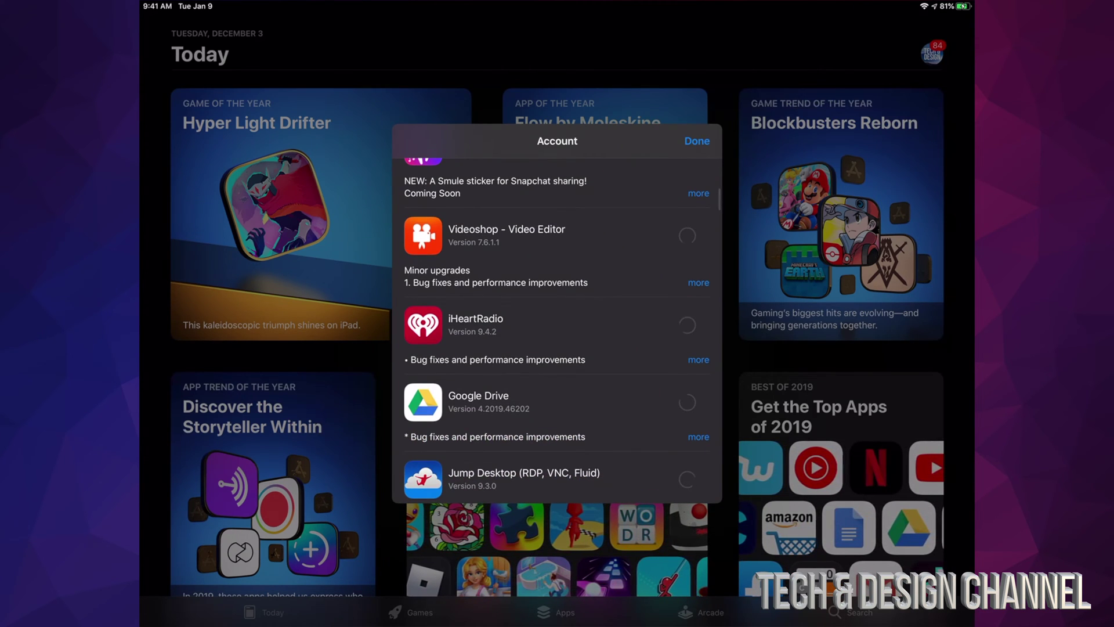
pyautogui.scroll(-1, 557, 329)
pyautogui.scroll(-1, 558, 330)
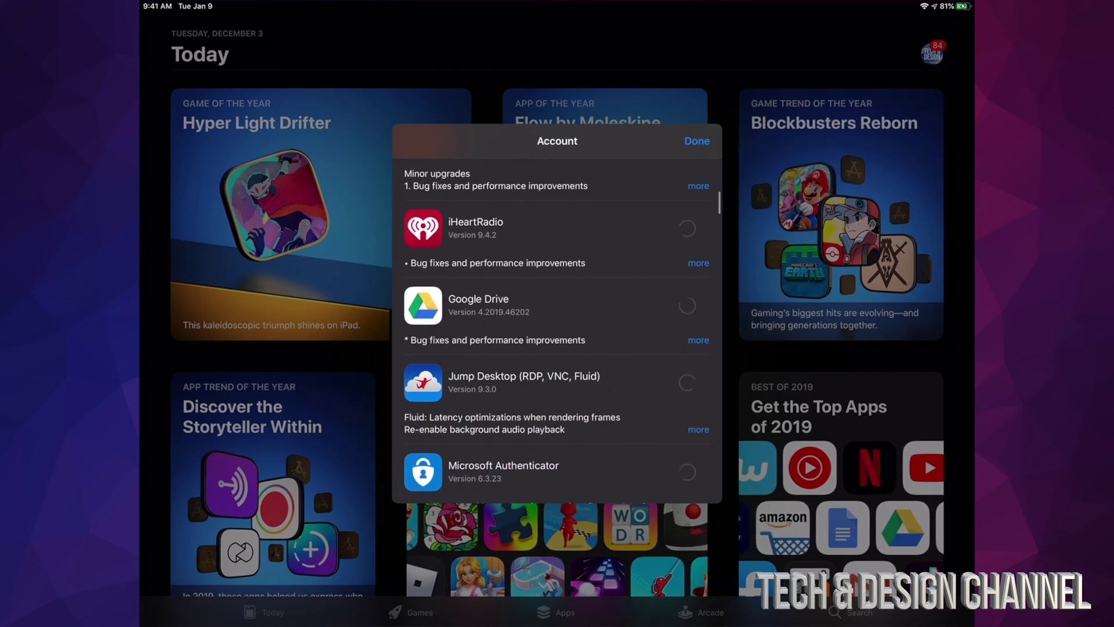
pyautogui.scroll(-1, 557, 329)
pyautogui.scroll(-1, 557, 329)
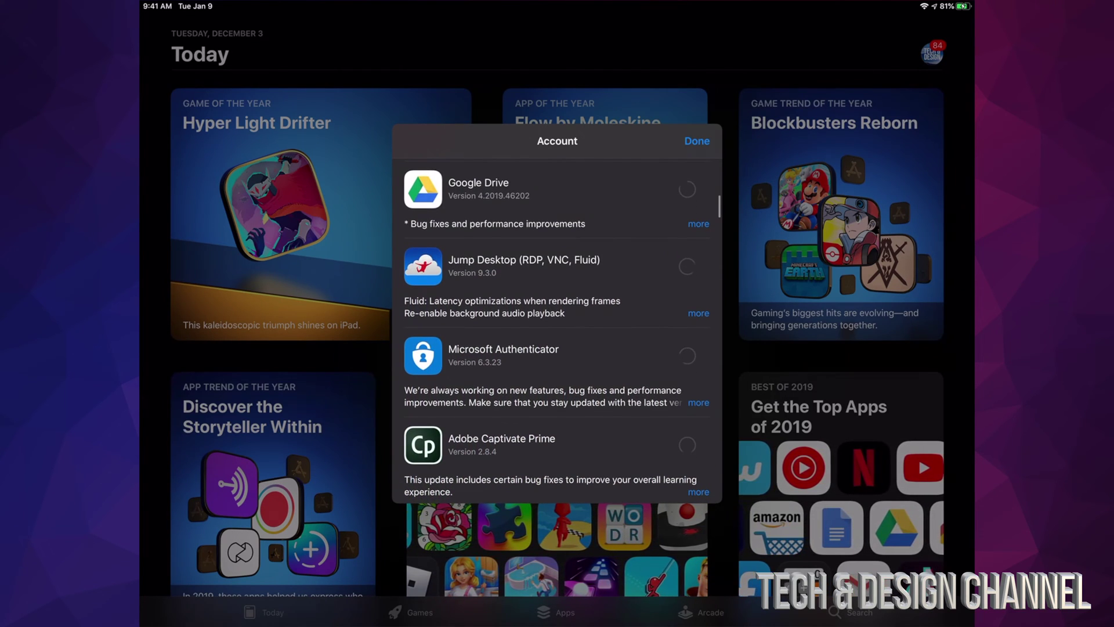
pyautogui.scroll(-2, 558, 329)
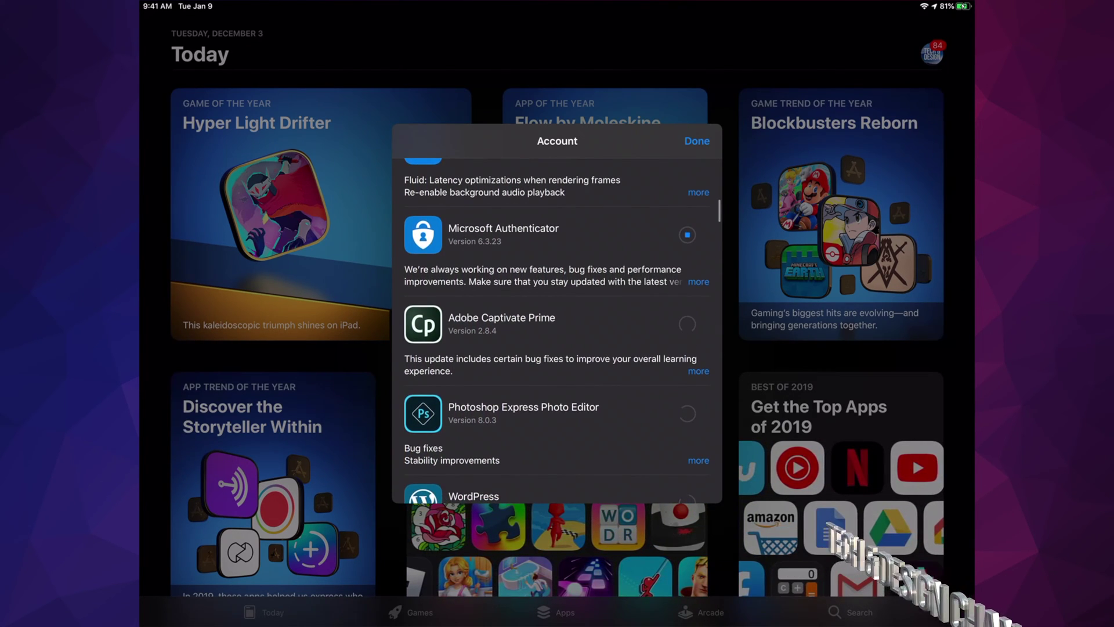
pyautogui.scroll(-2, 558, 330)
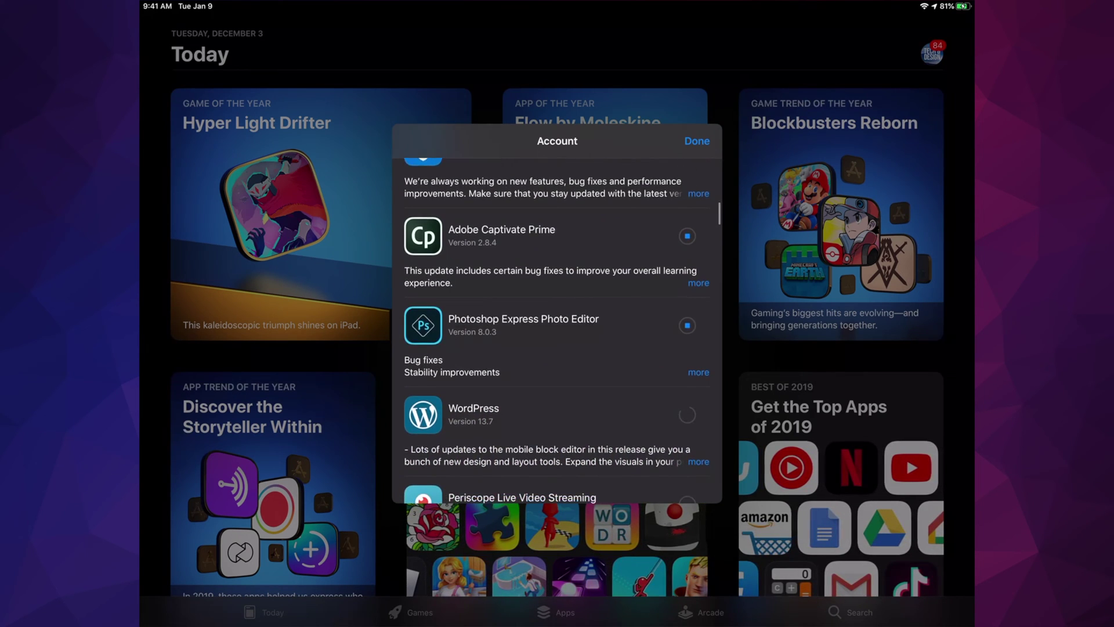
pyautogui.scroll(-3, 557, 328)
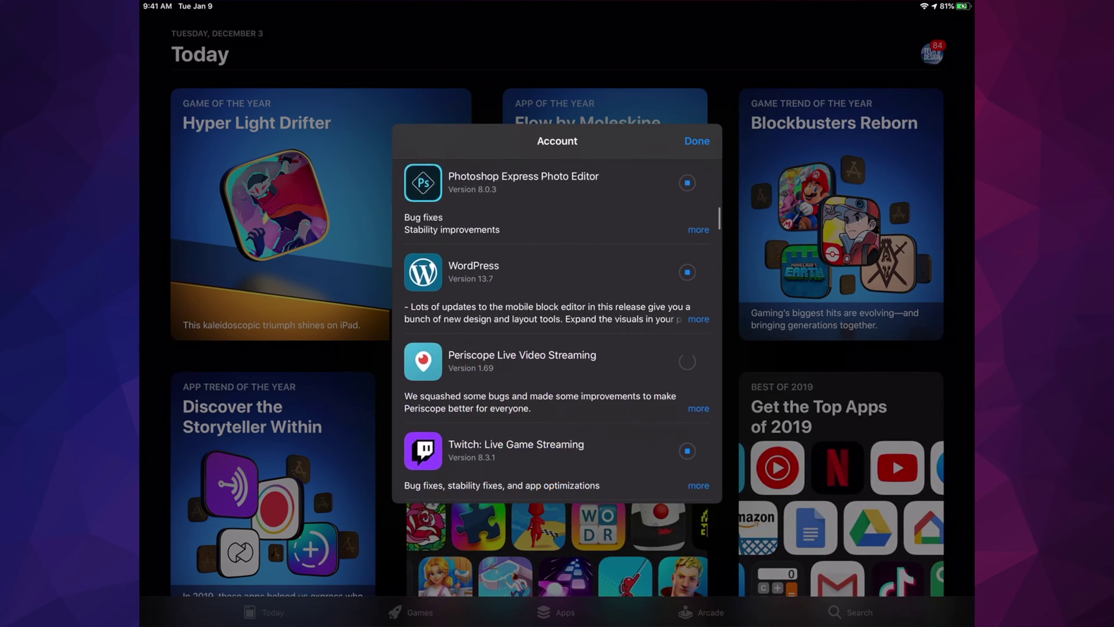
pyautogui.scroll(-3, 557, 329)
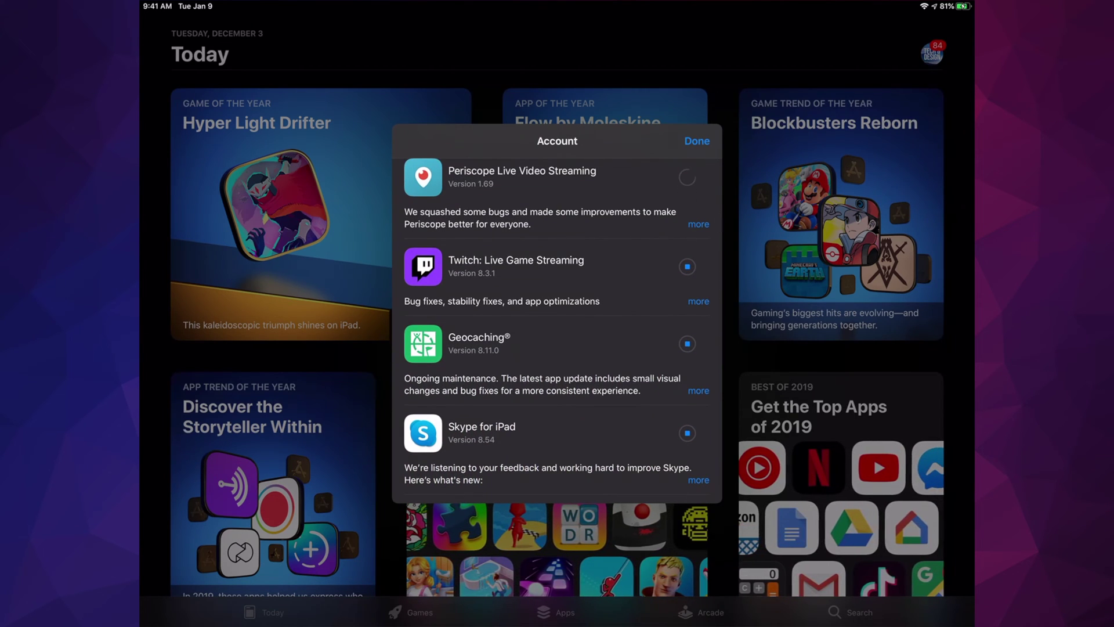
pyautogui.scroll(-4, 558, 330)
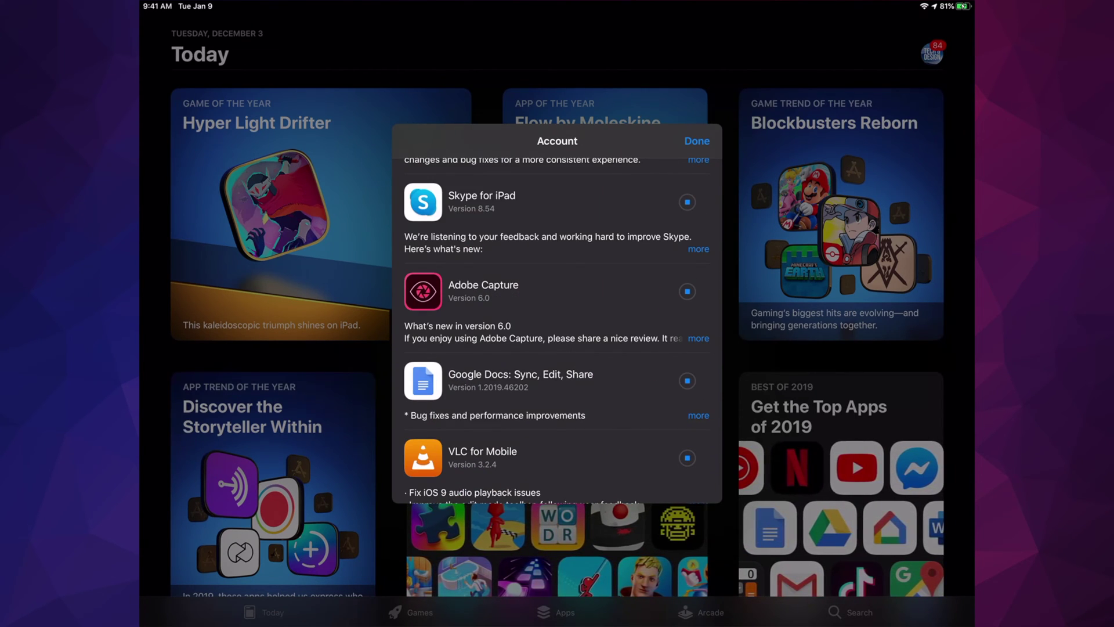
pyautogui.scroll(-3, 557, 329)
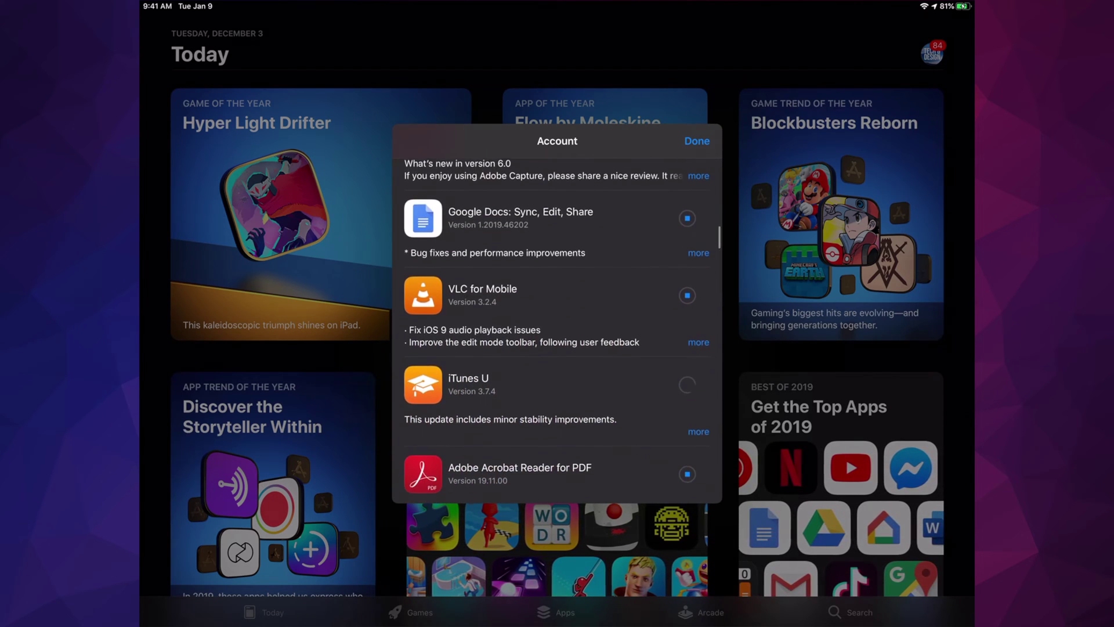
pyautogui.scroll(-4, 557, 329)
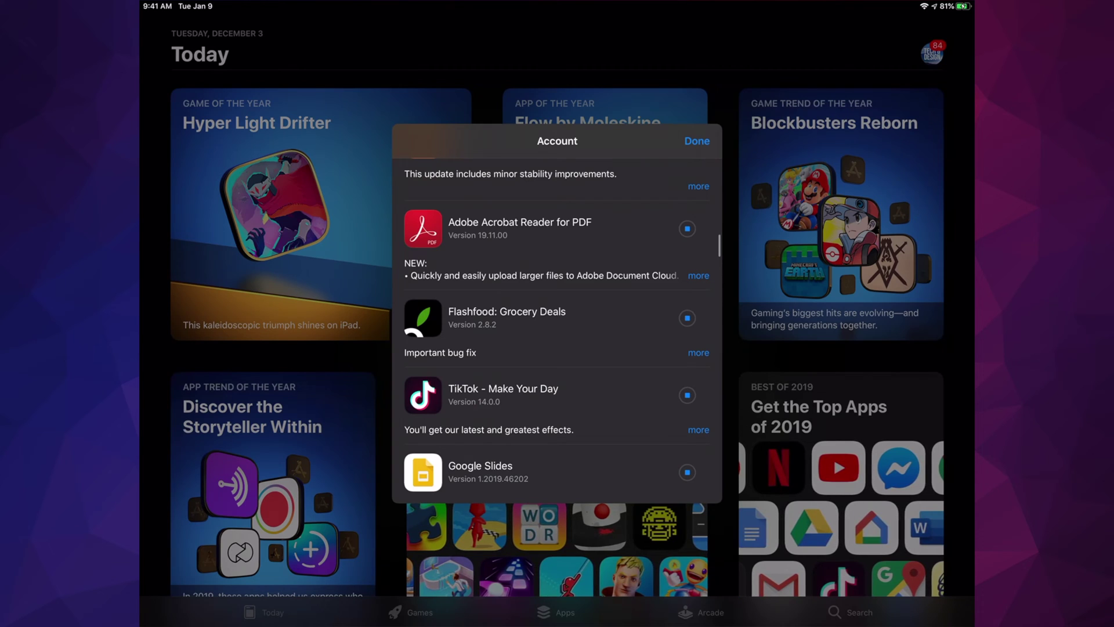
pyautogui.scroll(-3, 557, 329)
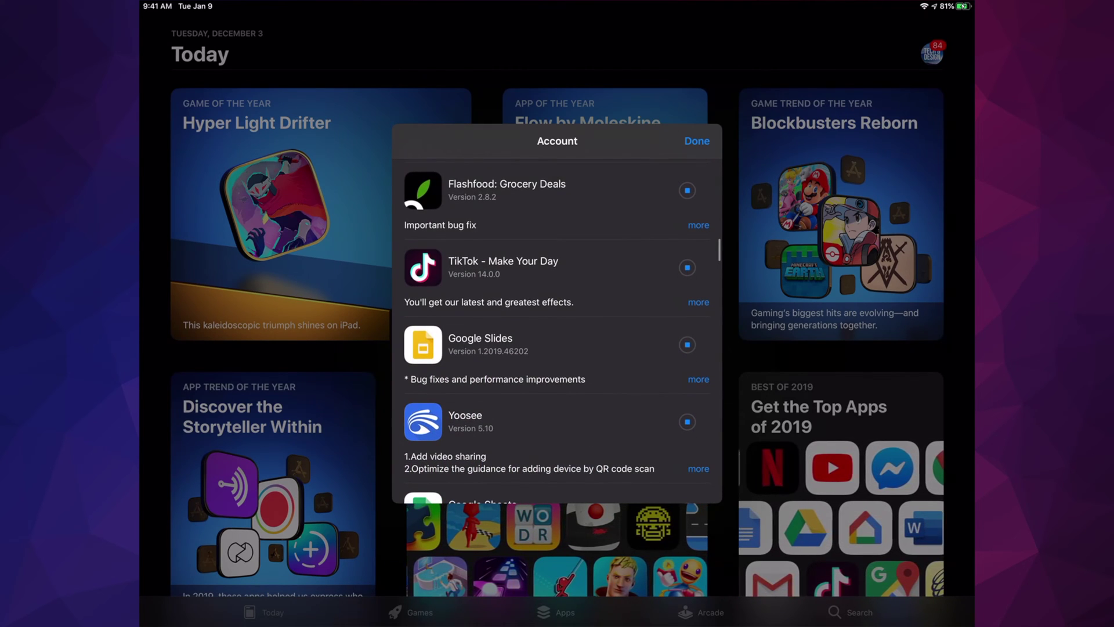
pyautogui.scroll(-2, 558, 330)
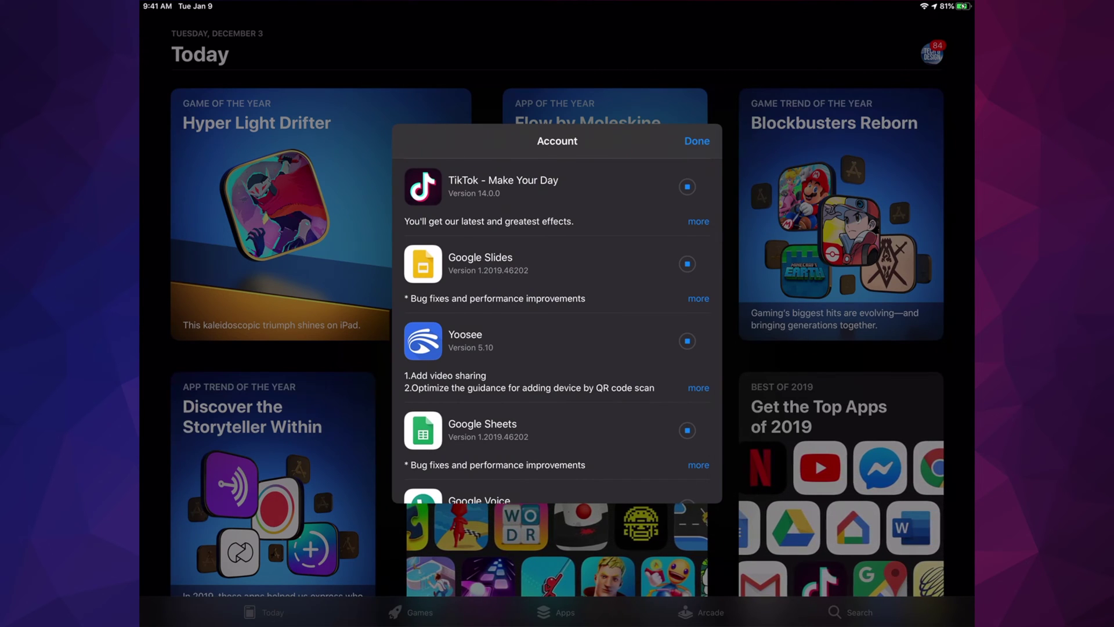
pyautogui.scroll(-1, 557, 330)
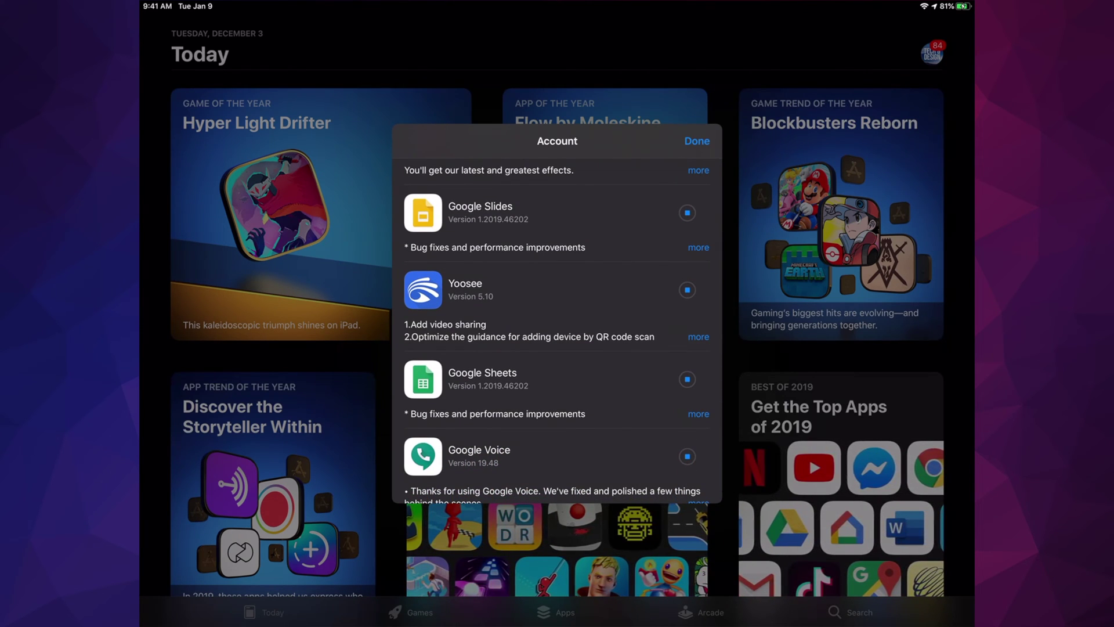
pyautogui.scroll(-3, 557, 330)
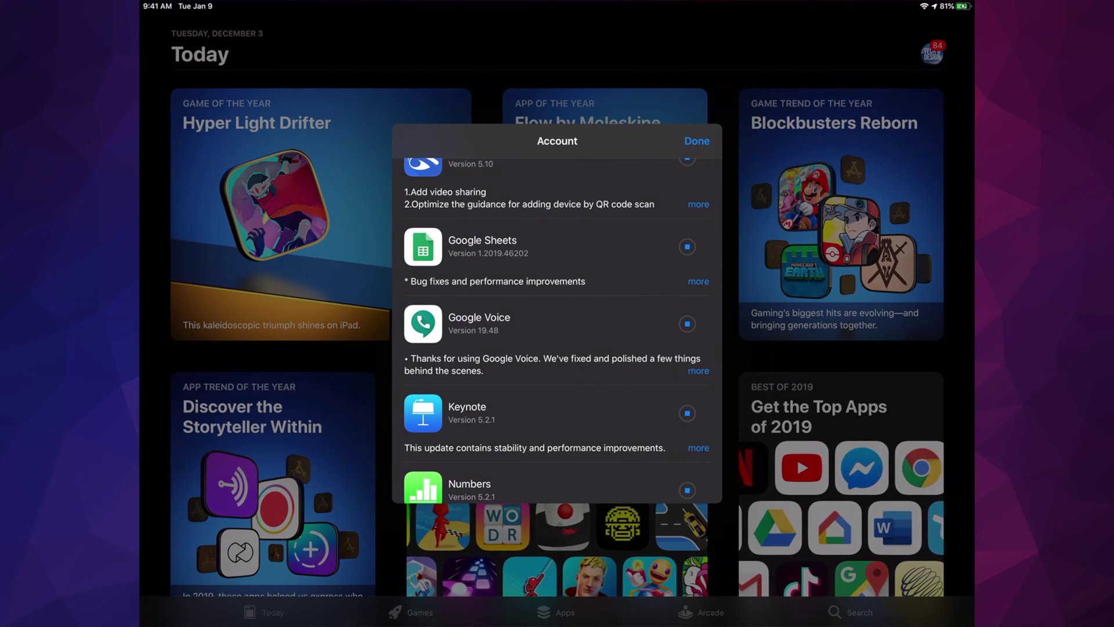
pyautogui.scroll(-4, 557, 329)
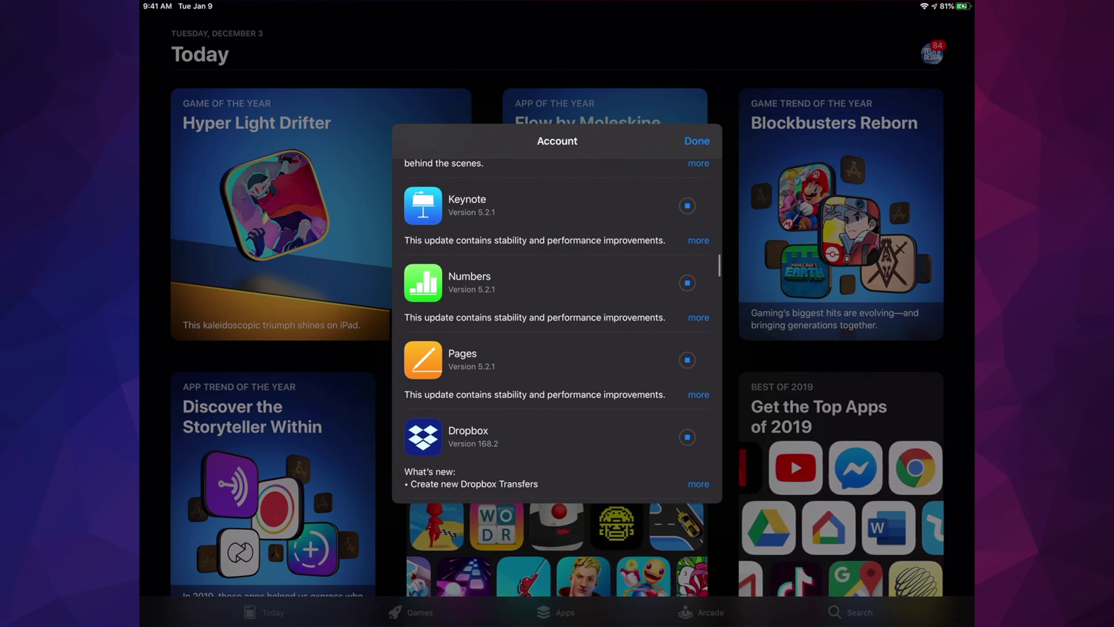
pyautogui.scroll(-5, 557, 329)
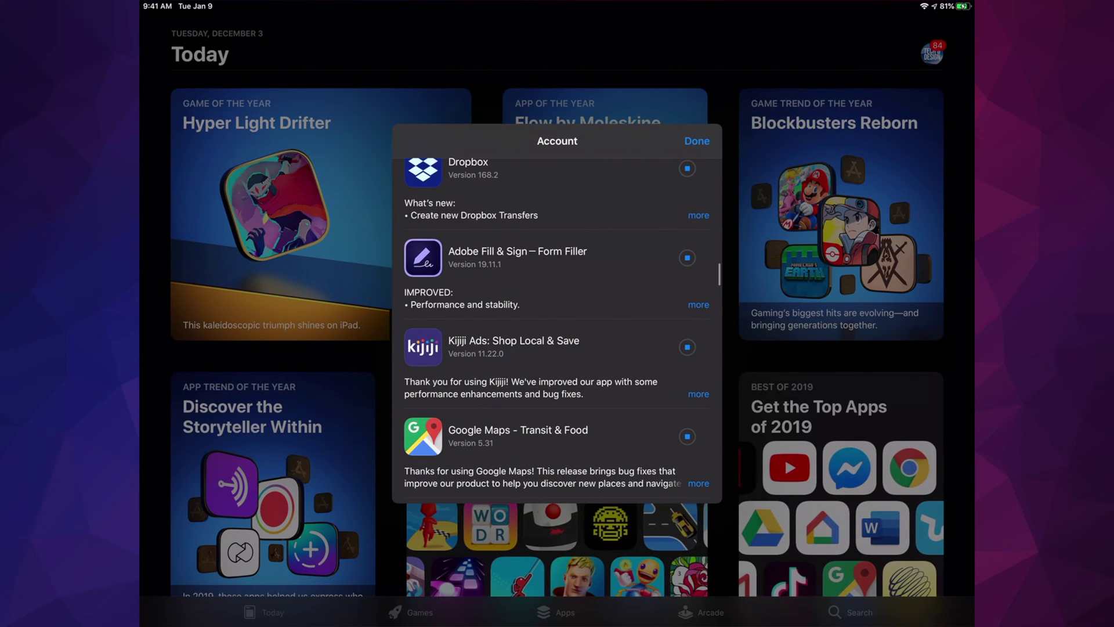
pyautogui.scroll(-1, 558, 329)
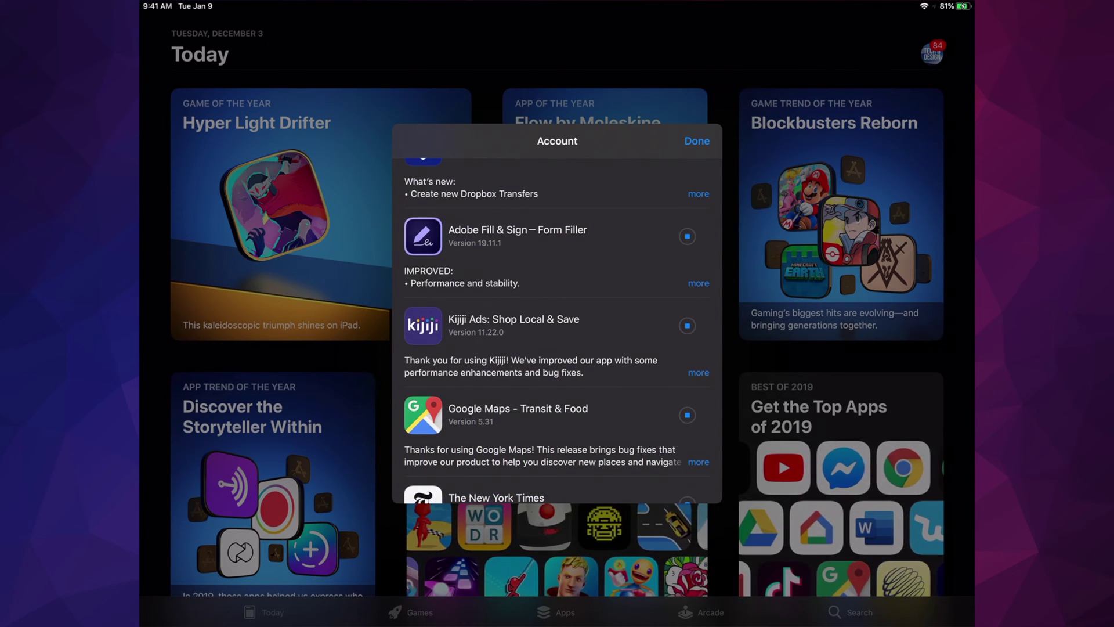
pyautogui.scroll(-3, 558, 329)
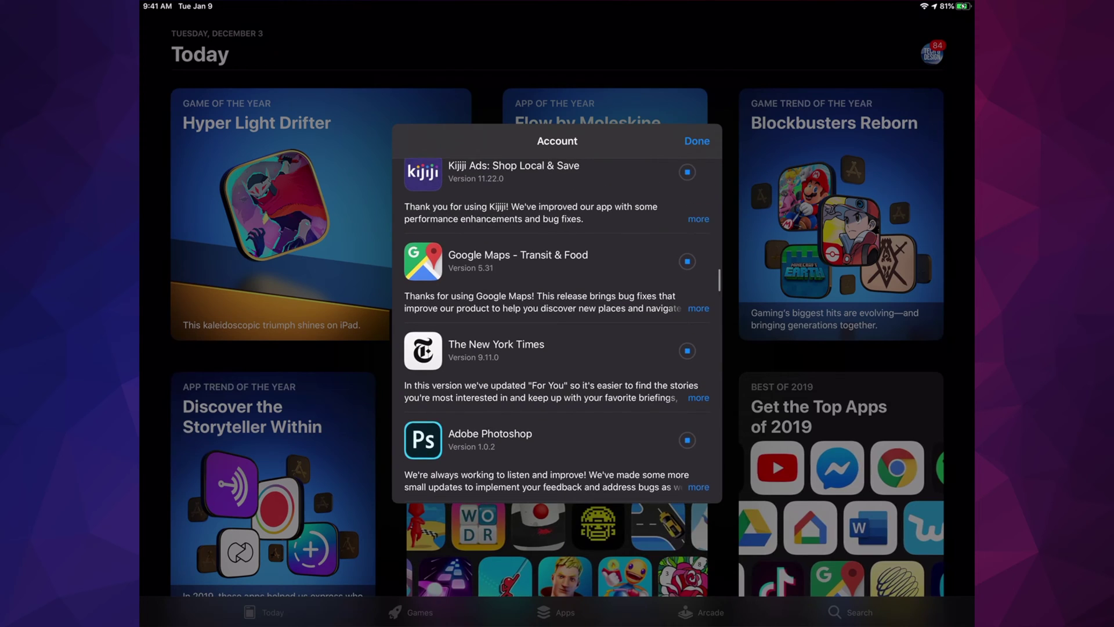
pyautogui.scroll(-3, 557, 330)
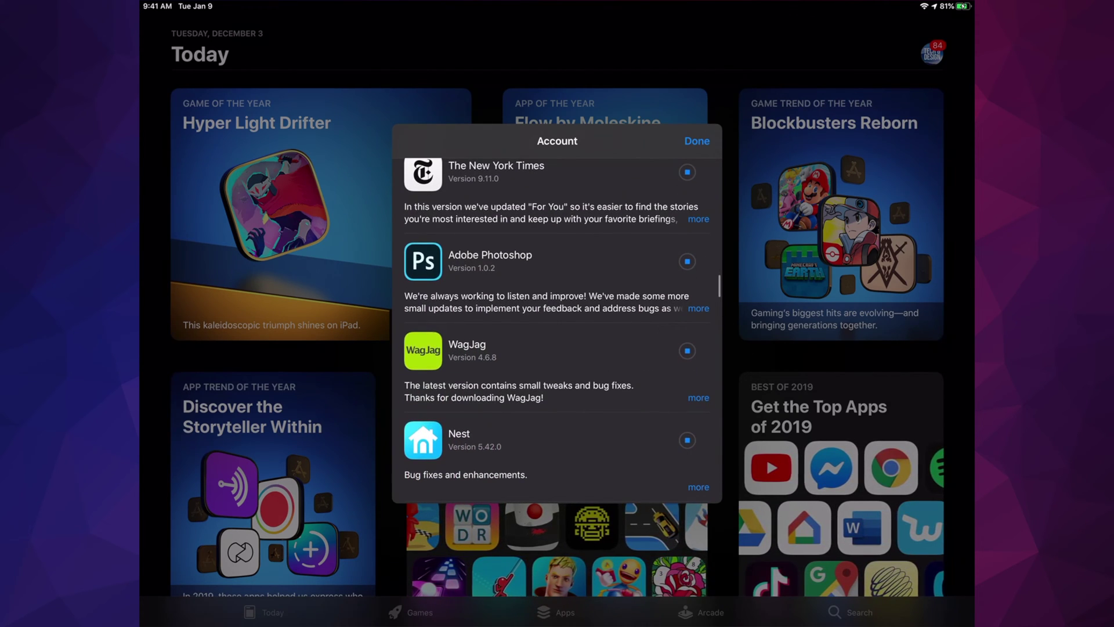
pyautogui.scroll(-1, 557, 329)
pyautogui.scroll(-1, 557, 329)
pyautogui.scroll(-1, 557, 328)
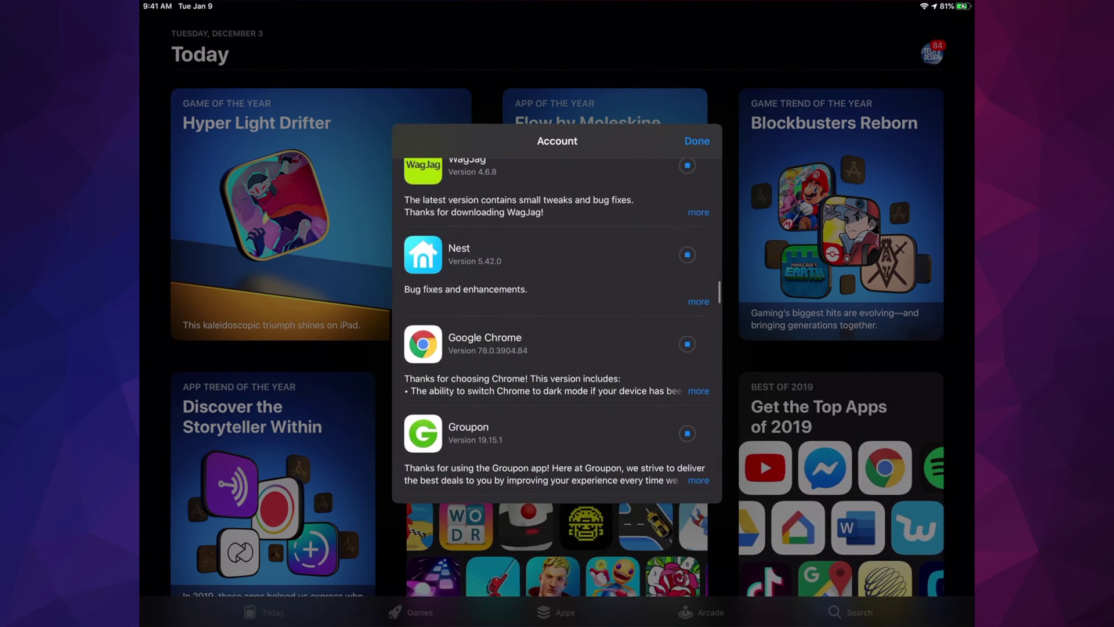
pyautogui.scroll(-1, 557, 329)
pyautogui.scroll(-1, 557, 329)
pyautogui.scroll(-2, 557, 329)
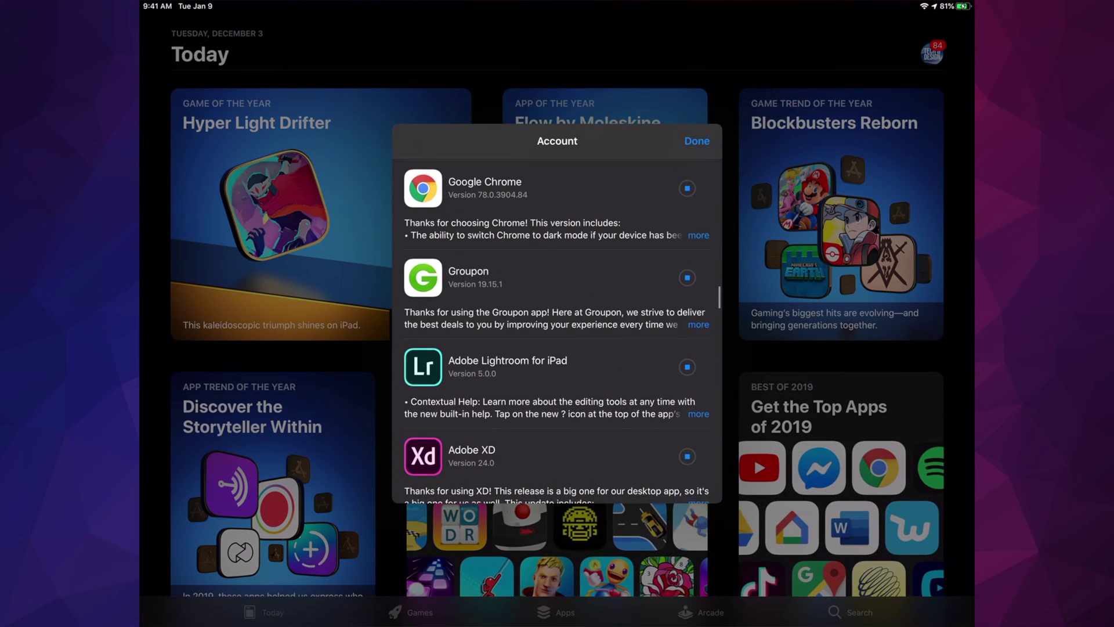
pyautogui.scroll(-1, 557, 329)
pyautogui.scroll(-1, 557, 329)
pyautogui.scroll(-1, 558, 329)
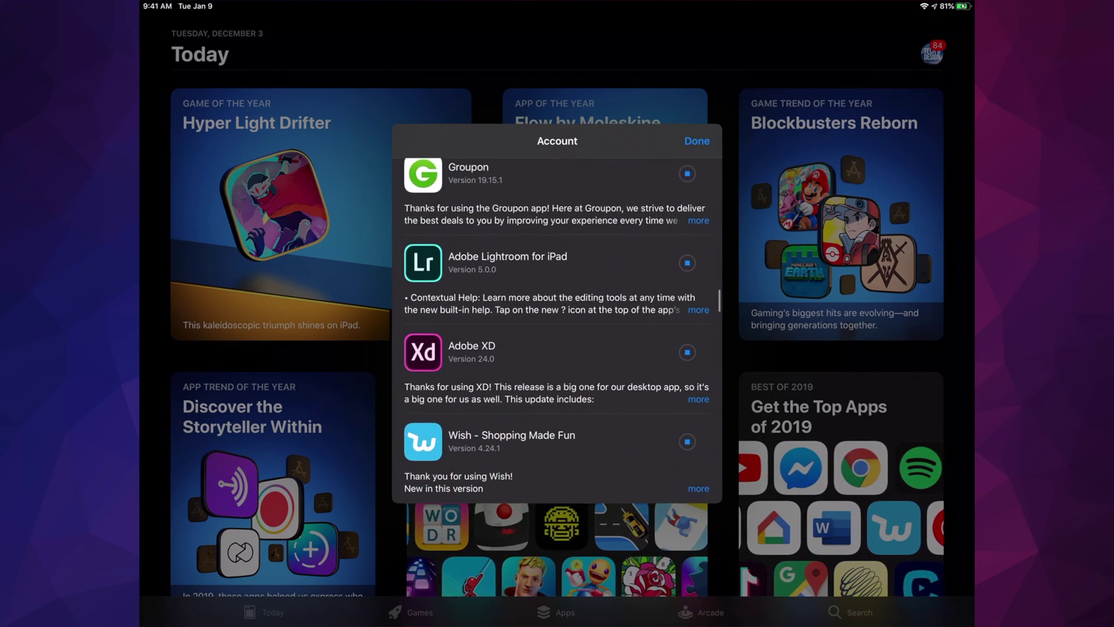
pyautogui.scroll(-1, 557, 330)
pyautogui.scroll(-1, 557, 329)
pyautogui.scroll(-1, 558, 329)
pyautogui.scroll(-1, 557, 329)
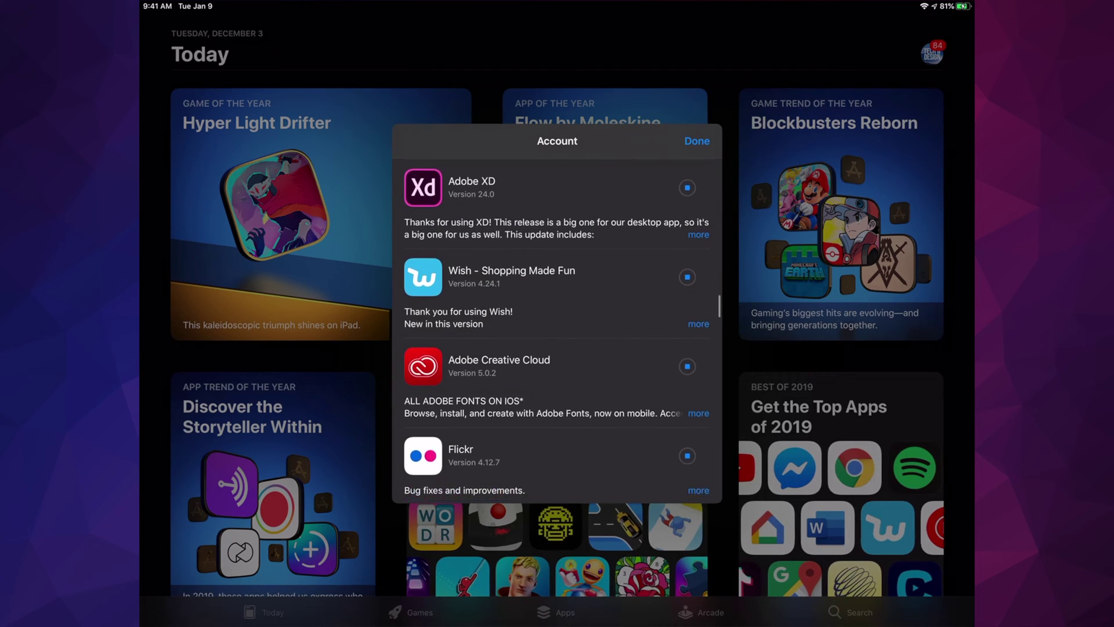
pyautogui.scroll(-1, 558, 329)
pyautogui.scroll(-1, 557, 329)
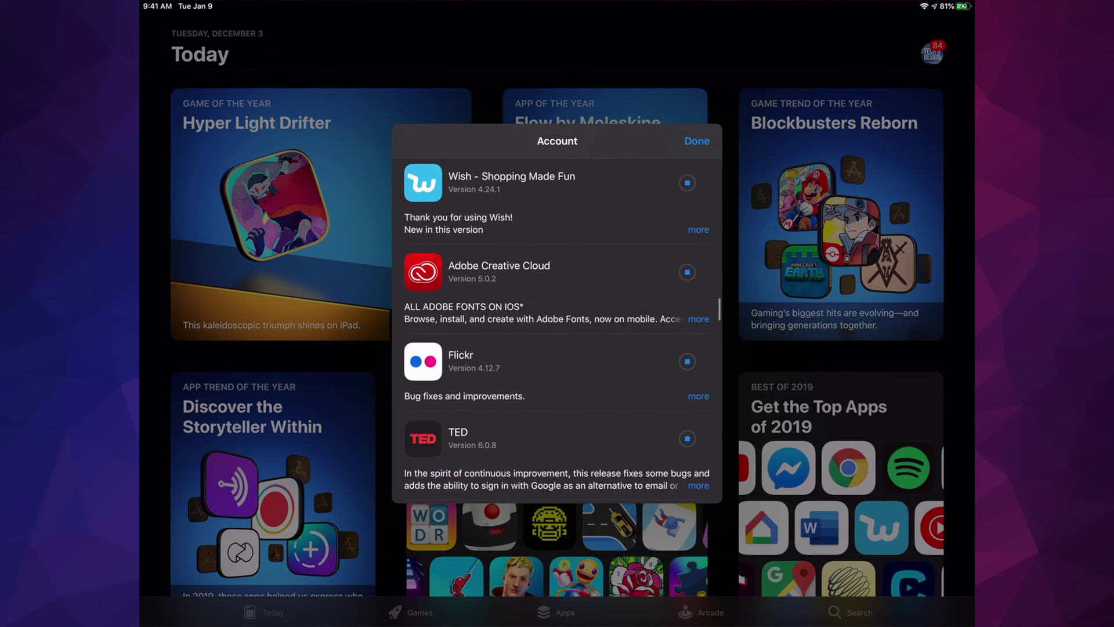
pyautogui.scroll(-2, 557, 329)
pyautogui.scroll(-1, 557, 330)
pyautogui.scroll(-1, 556, 329)
pyautogui.scroll(-1, 558, 329)
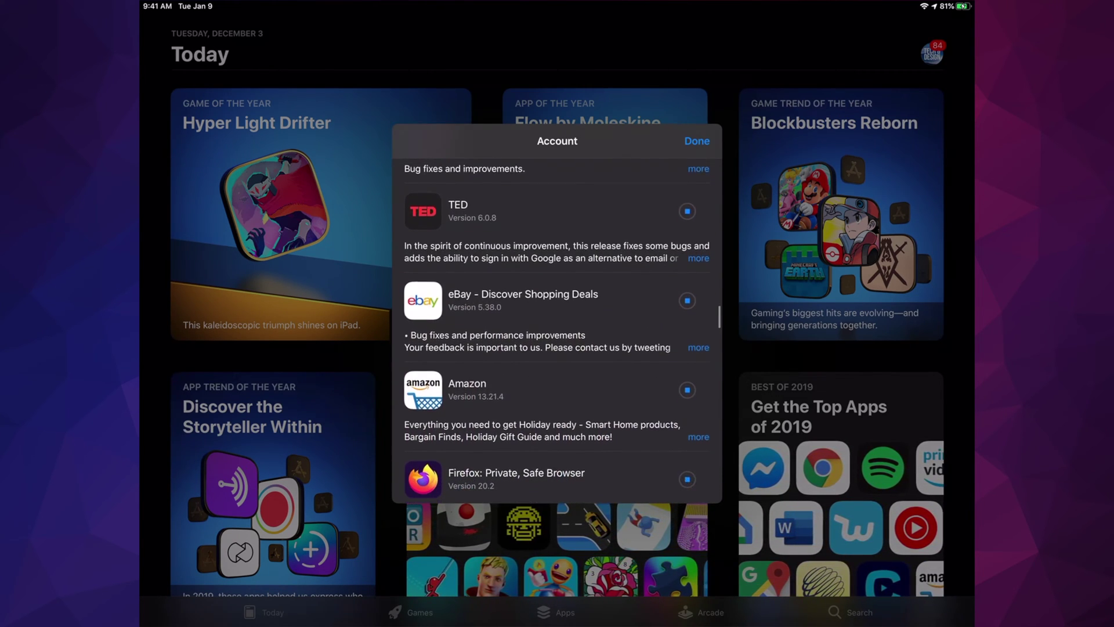
pyautogui.scroll(-1, 558, 330)
pyautogui.scroll(-2, 557, 329)
pyautogui.scroll(-1, 557, 330)
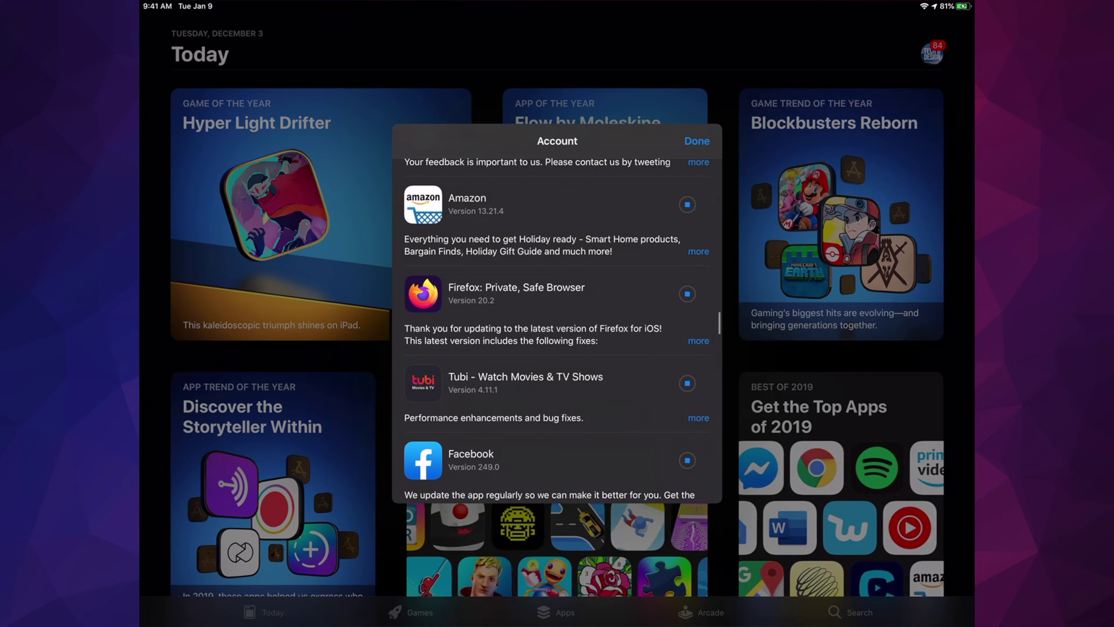
pyautogui.scroll(-2, 557, 329)
pyautogui.scroll(-1, 558, 329)
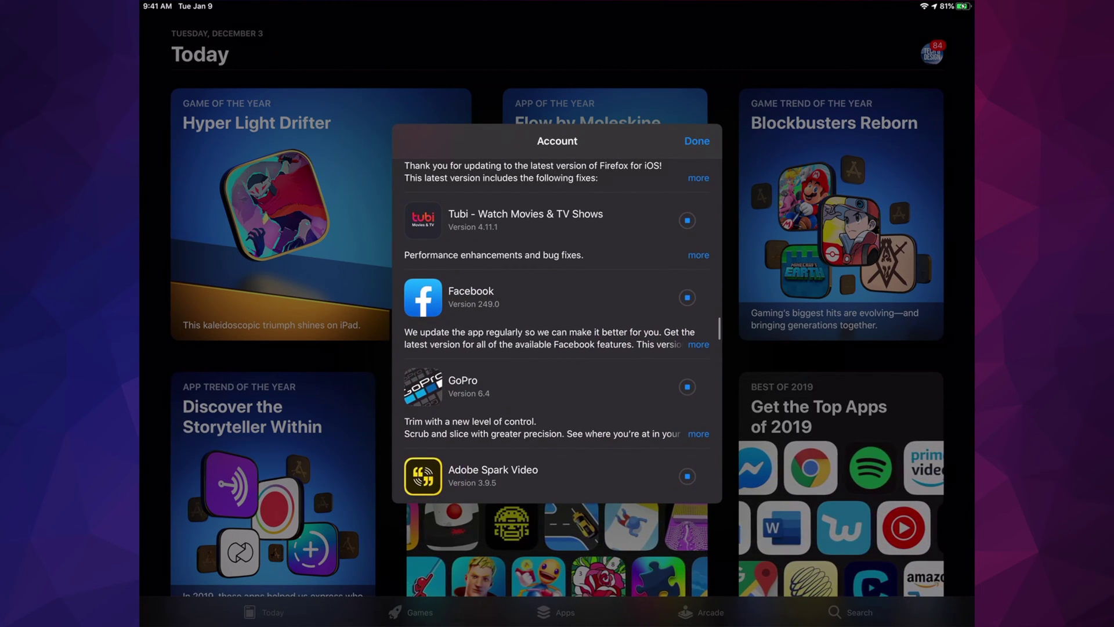
pyautogui.scroll(-1, 557, 329)
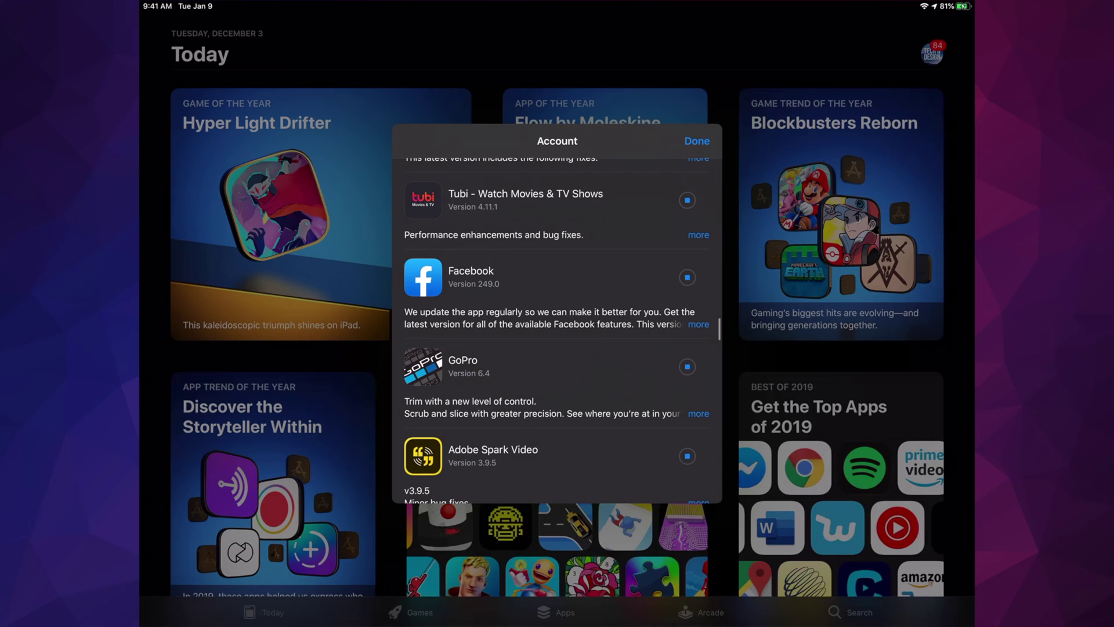
pyautogui.scroll(-1, 557, 329)
pyautogui.scroll(-1, 557, 330)
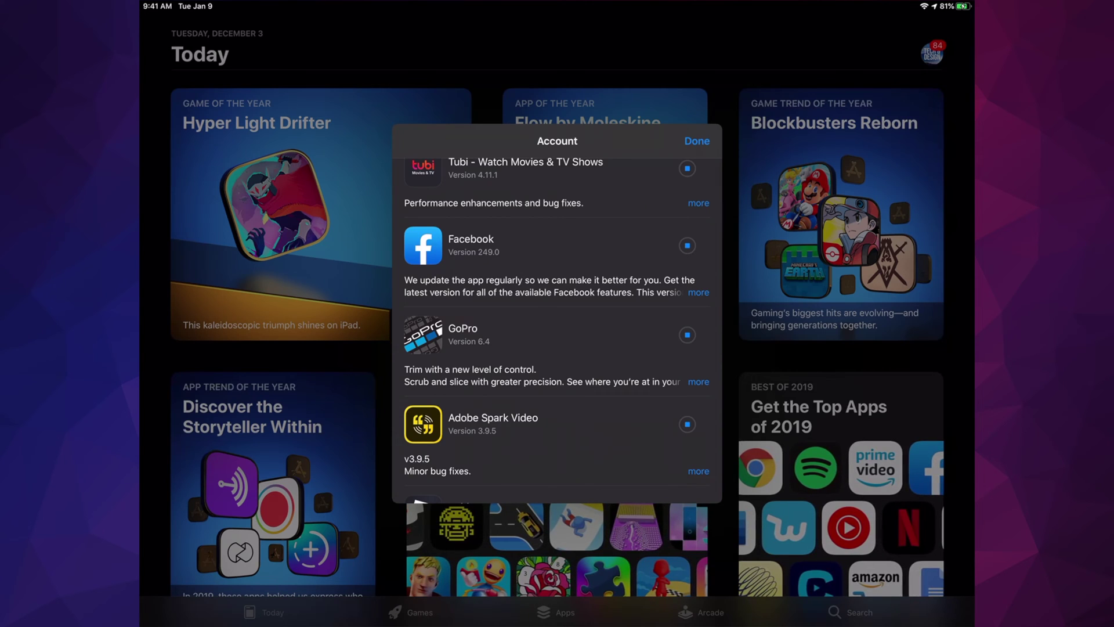
pyautogui.scroll(-5, 558, 324)
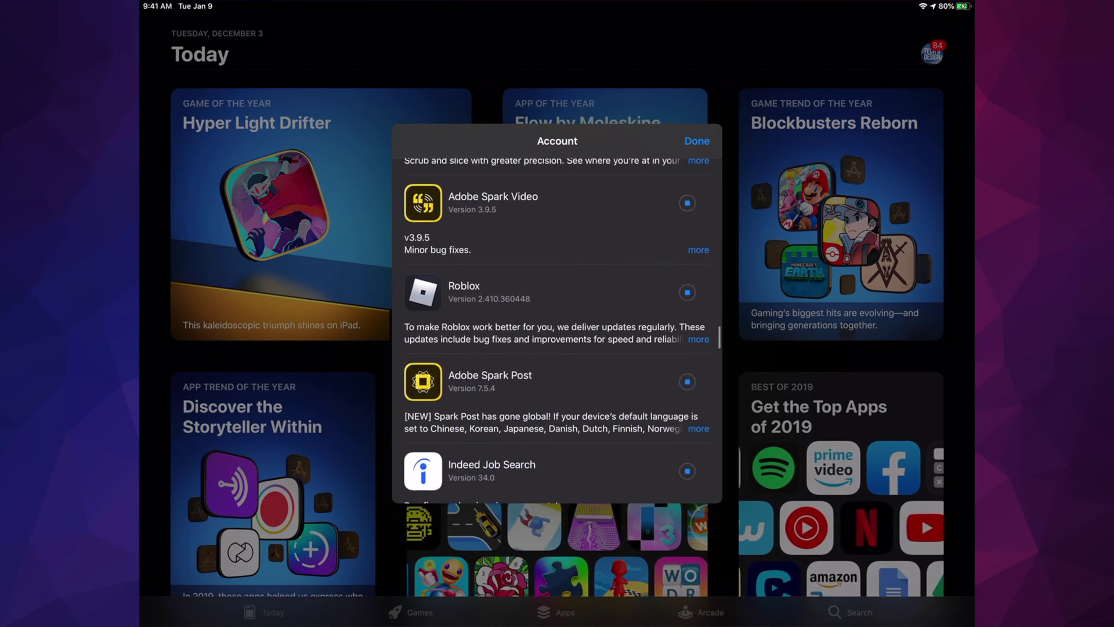
pyautogui.scroll(-3, 557, 325)
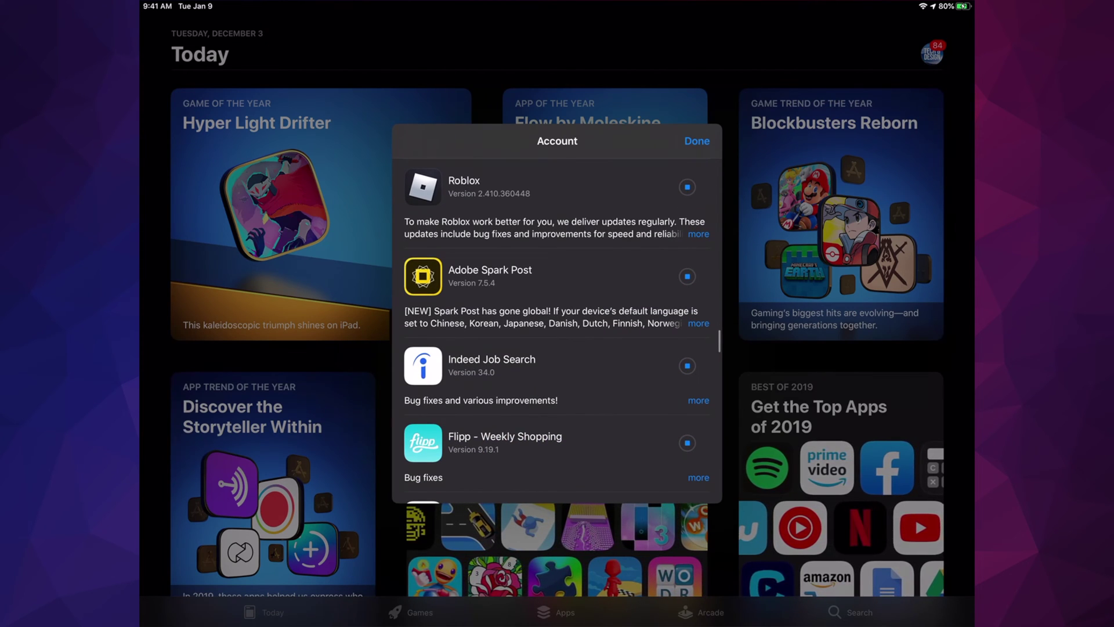
pyautogui.scroll(-1, 558, 325)
pyautogui.scroll(-1, 558, 324)
pyautogui.scroll(-1, 557, 325)
pyautogui.scroll(-1, 557, 325)
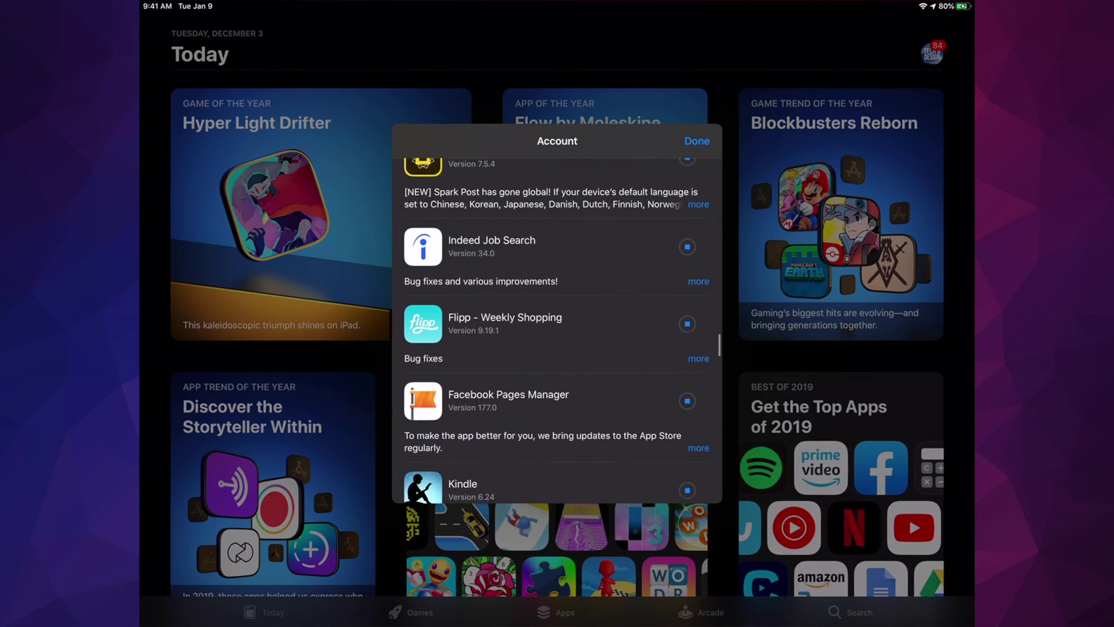
pyautogui.scroll(-1, 557, 324)
pyautogui.scroll(-1, 557, 324)
pyautogui.scroll(-1, 558, 325)
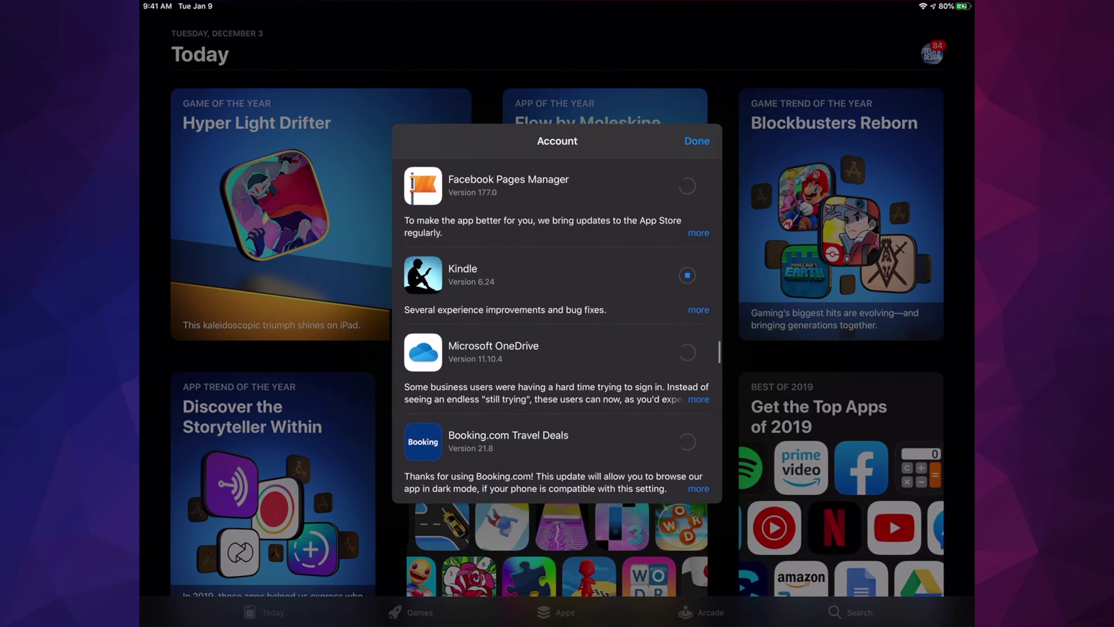
pyautogui.scroll(-1, 557, 325)
pyautogui.scroll(-1, 557, 325)
pyautogui.scroll(-1, 557, 325)
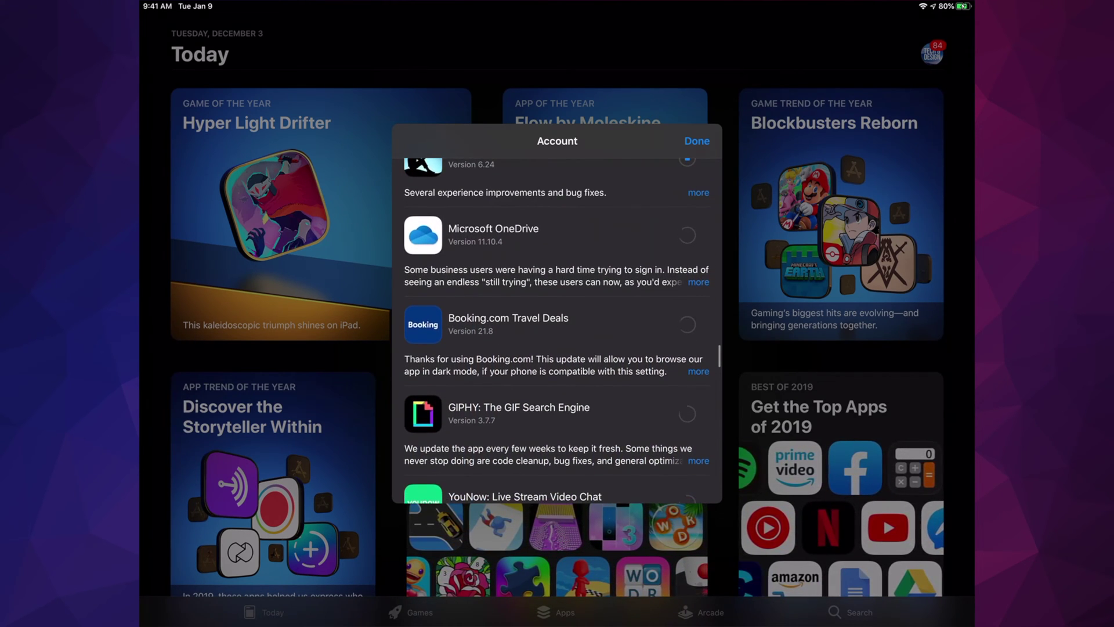
pyautogui.scroll(-1, 557, 325)
pyautogui.scroll(-2, 557, 325)
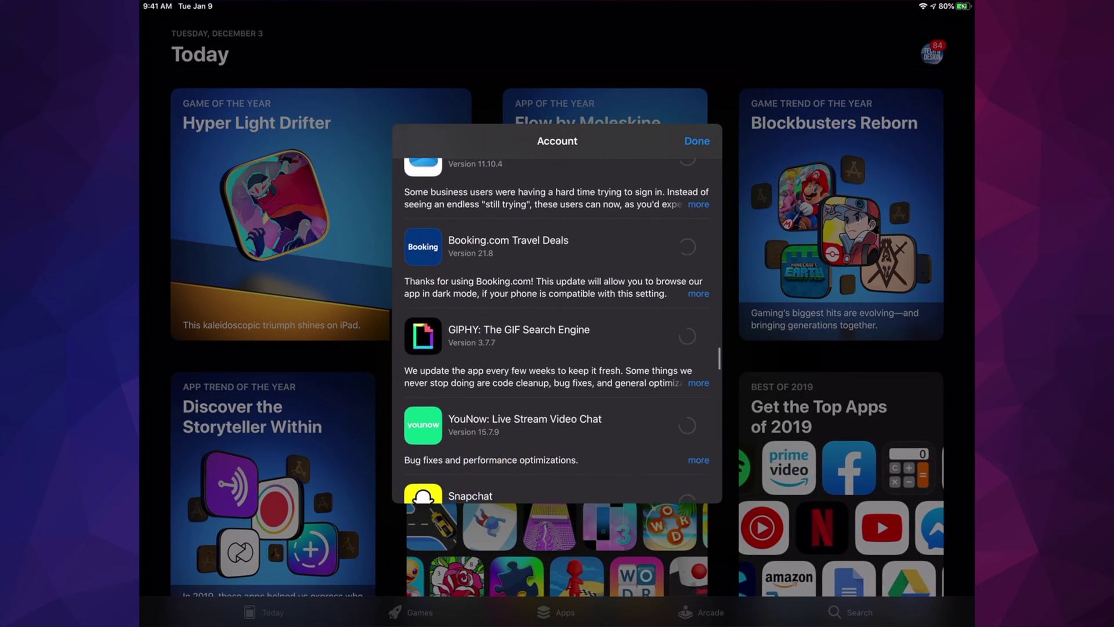
pyautogui.scroll(-1, 558, 324)
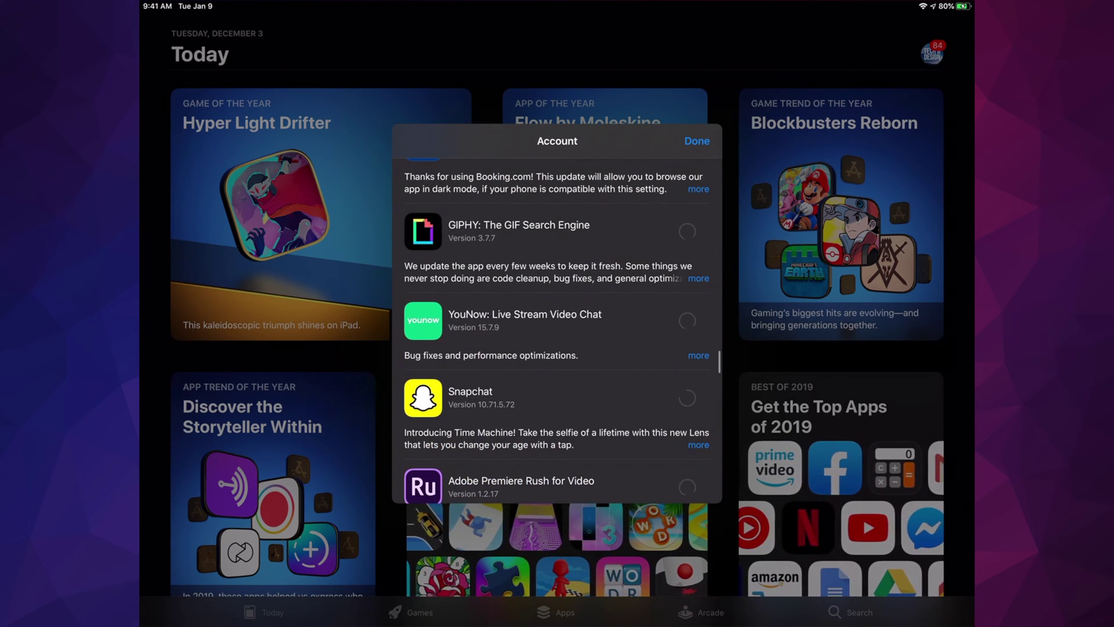
pyautogui.scroll(-1, 557, 325)
pyautogui.scroll(-1, 558, 325)
pyautogui.scroll(-2, 557, 325)
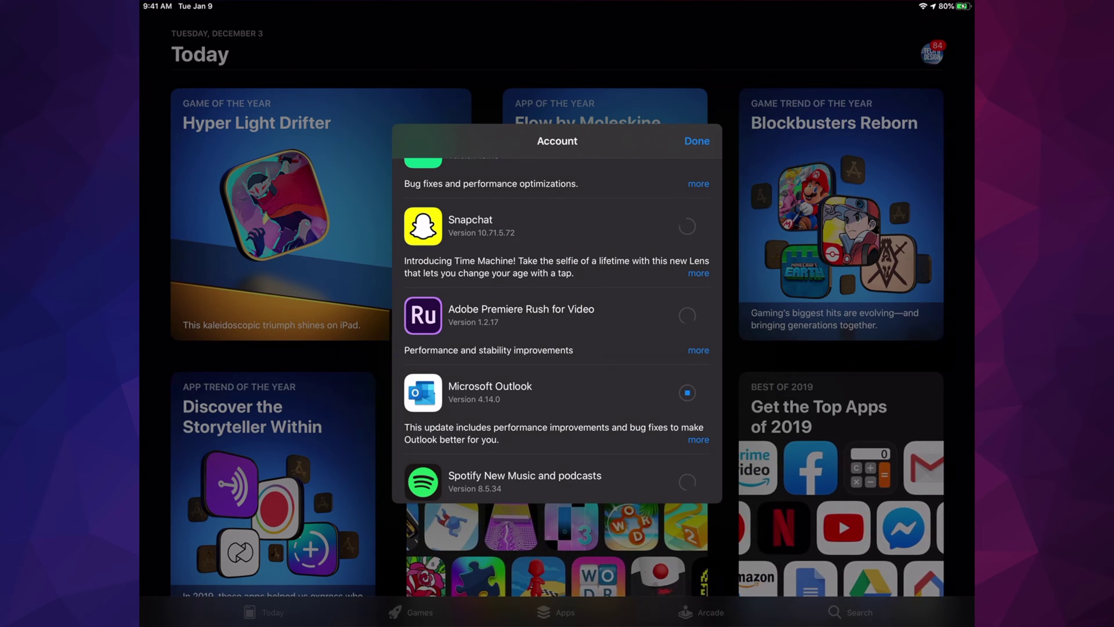
pyautogui.scroll(-1, 557, 324)
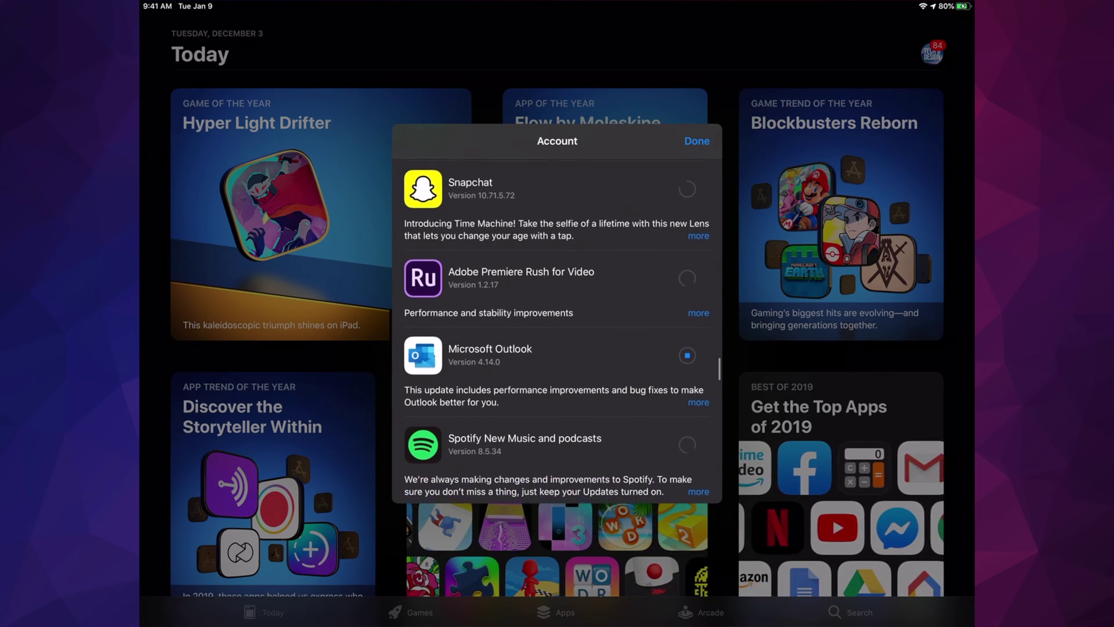
pyautogui.scroll(-2, 557, 325)
pyautogui.scroll(-1, 557, 325)
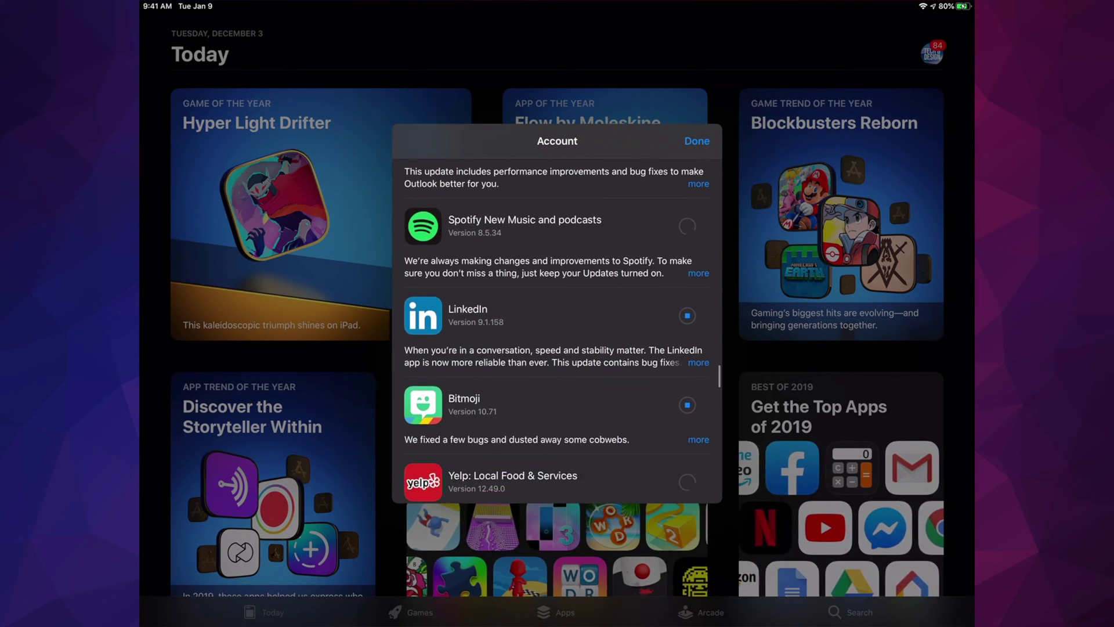
pyautogui.scroll(-3, 557, 330)
pyautogui.scroll(-2, 557, 331)
pyautogui.scroll(-2, 557, 332)
pyautogui.scroll(-2, 558, 331)
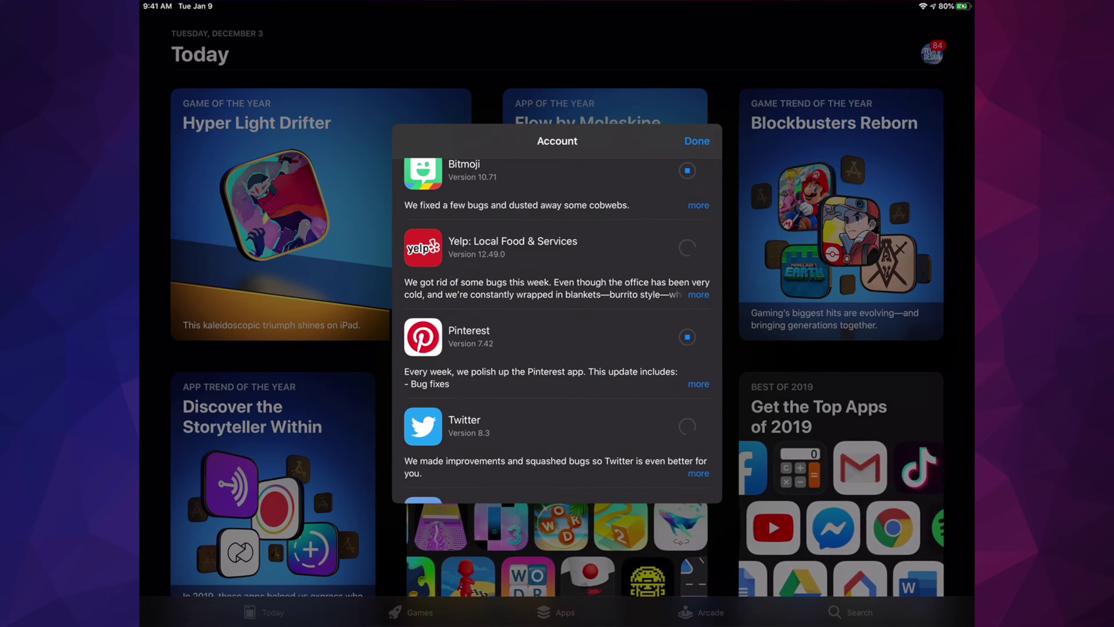
pyautogui.scroll(-3, 557, 331)
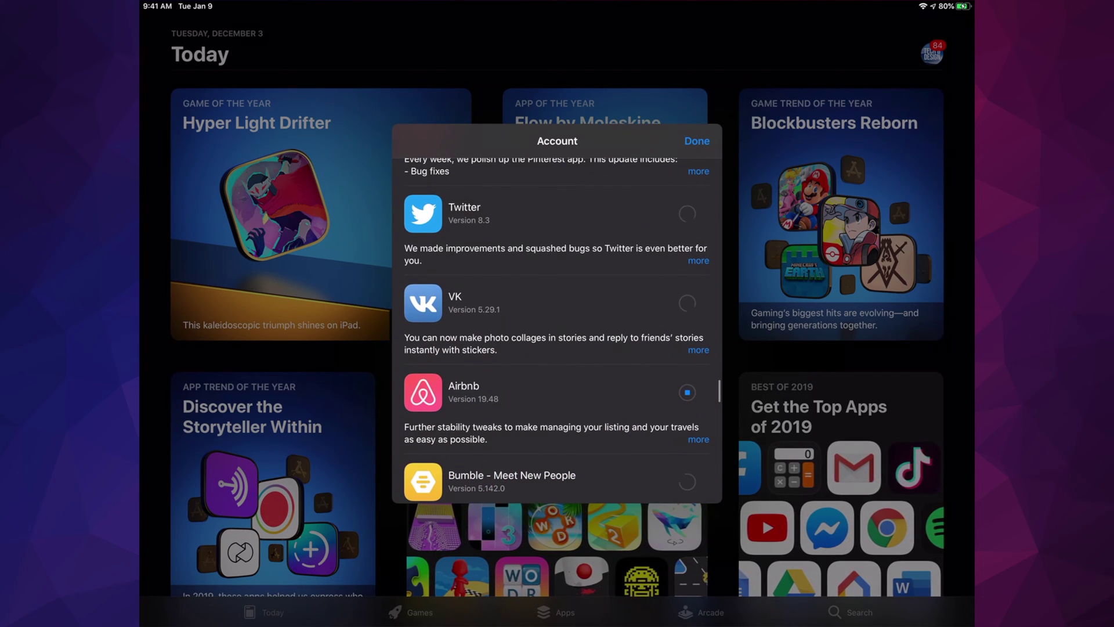
pyautogui.scroll(-2, 558, 331)
pyautogui.scroll(-2, 558, 331)
pyautogui.scroll(-2, 557, 331)
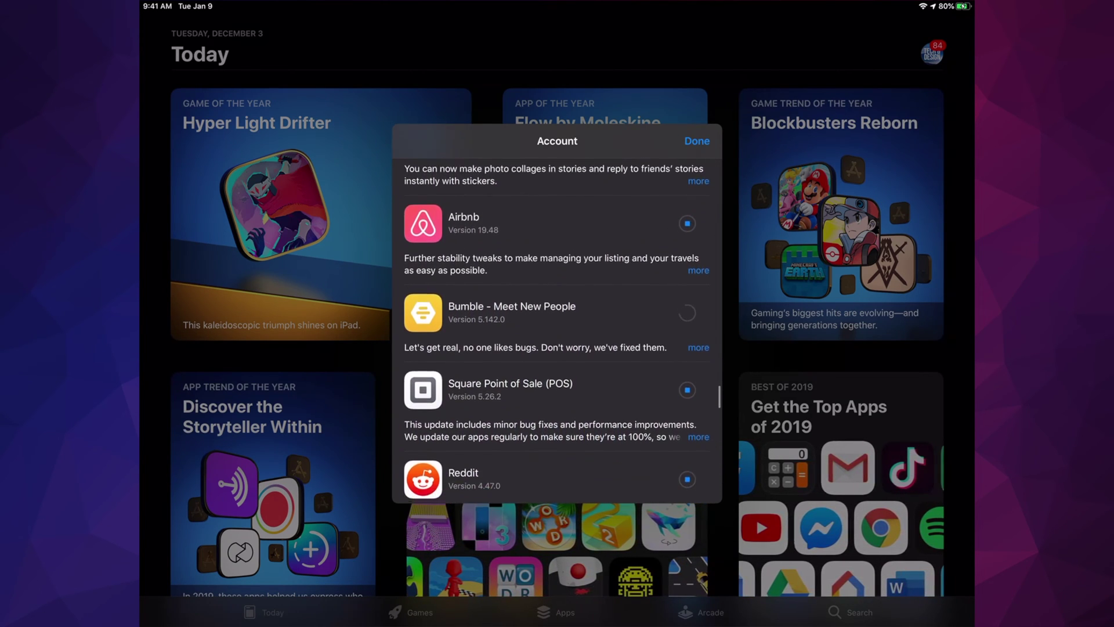
pyautogui.scroll(-1, 557, 331)
pyautogui.scroll(-2, 557, 331)
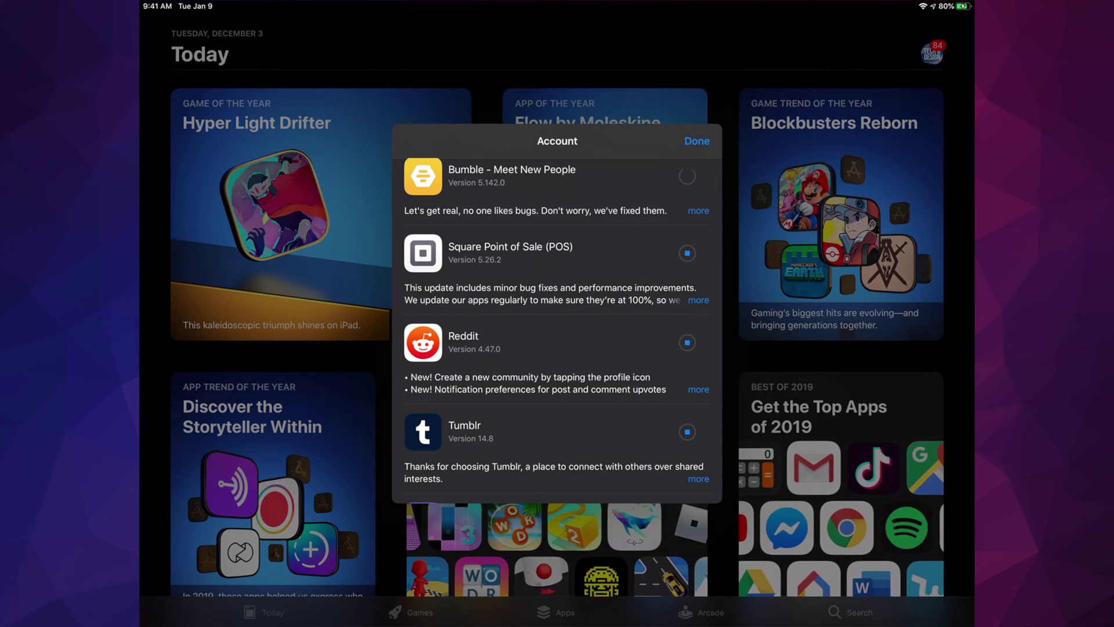
pyautogui.scroll(-2, 557, 330)
pyautogui.scroll(-1, 557, 331)
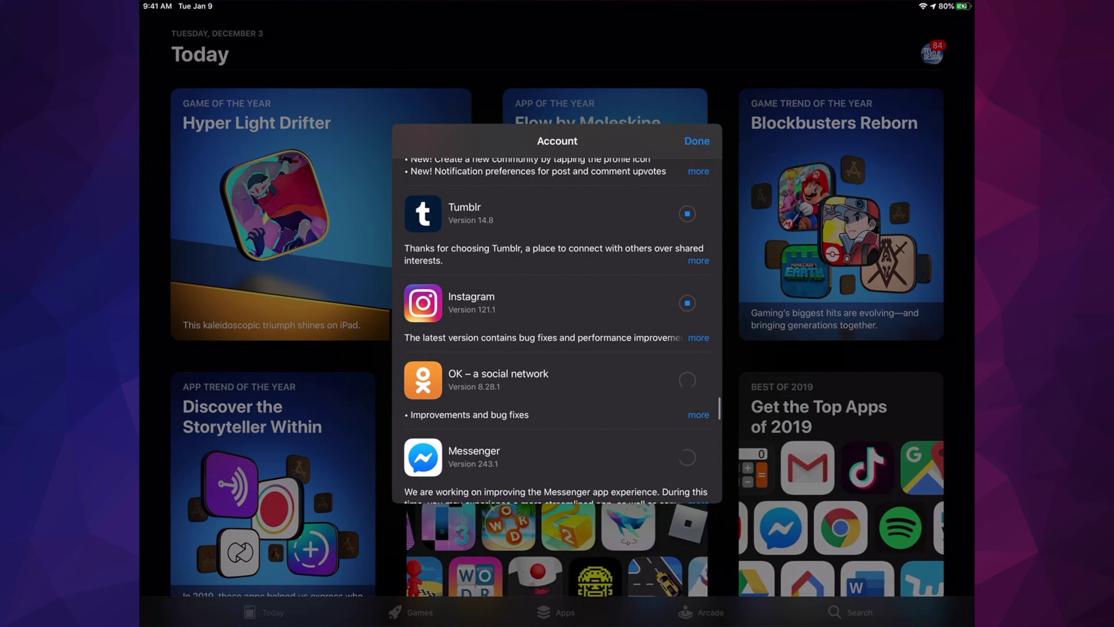
pyautogui.scroll(-3, 557, 331)
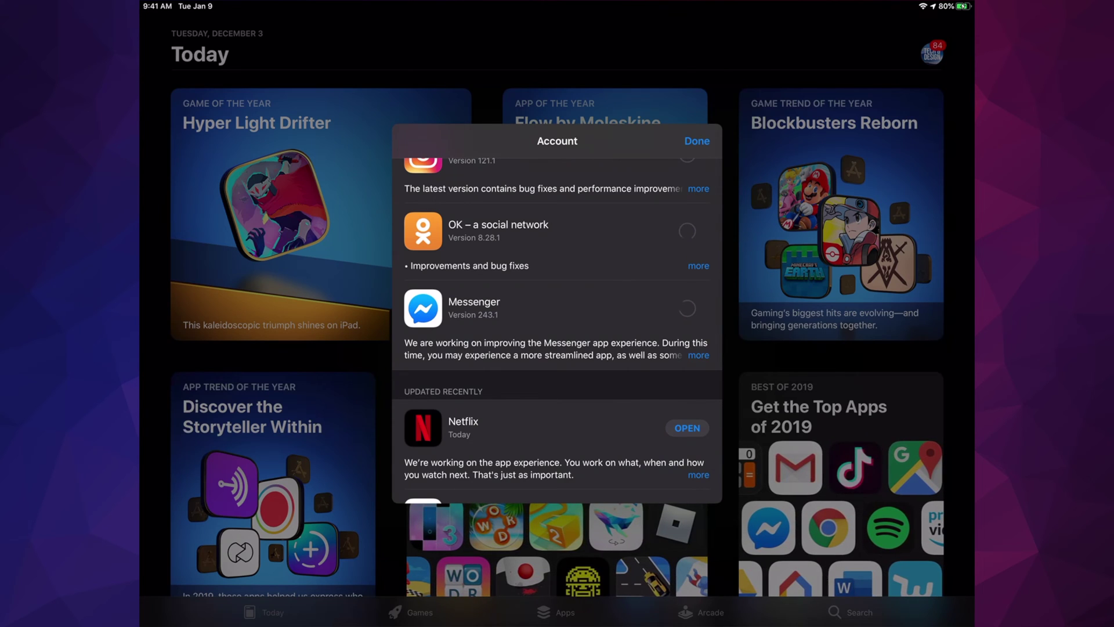
pyautogui.scroll(1, 557, 329)
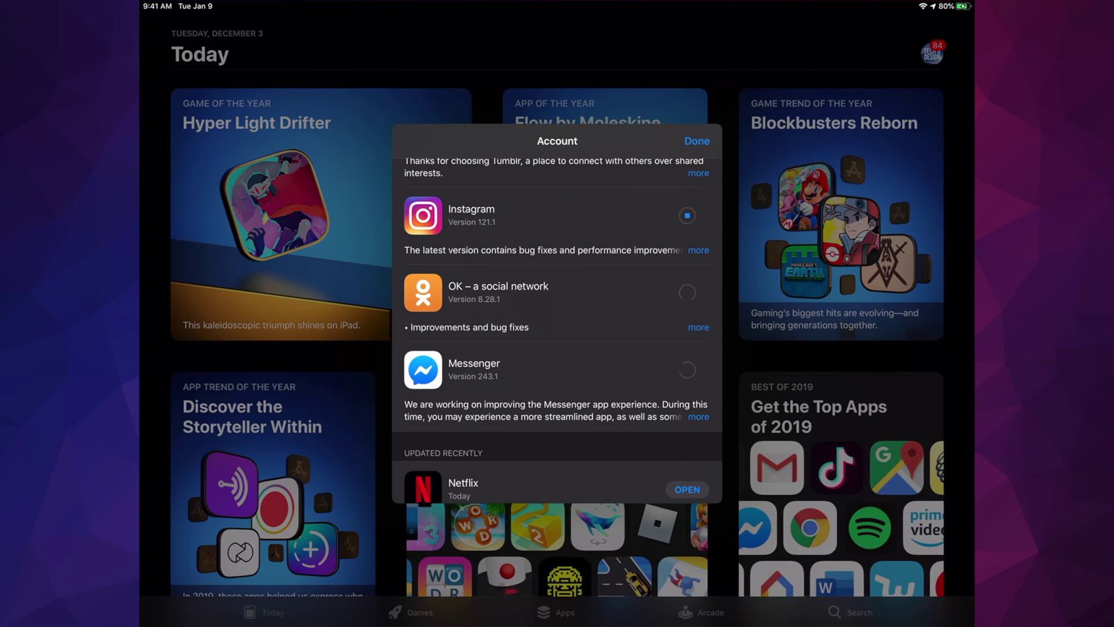
pyautogui.scroll(3, 558, 329)
pyautogui.scroll(3, 558, 330)
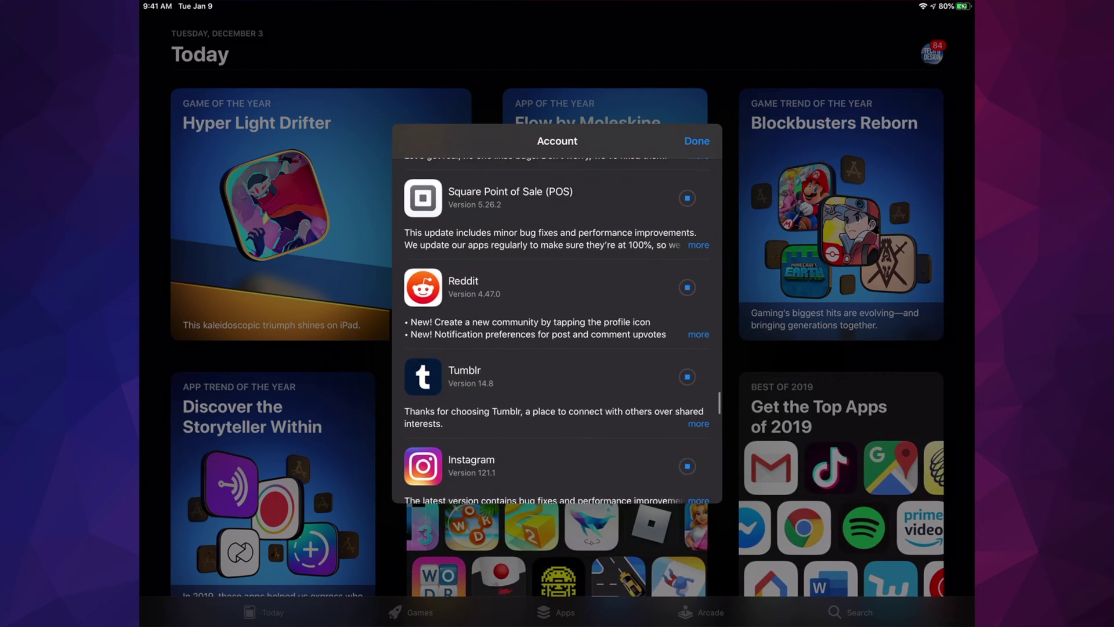
pyautogui.scroll(3, 557, 330)
pyautogui.scroll(3, 557, 329)
pyautogui.scroll(3, 557, 329)
pyautogui.scroll(3, 557, 329)
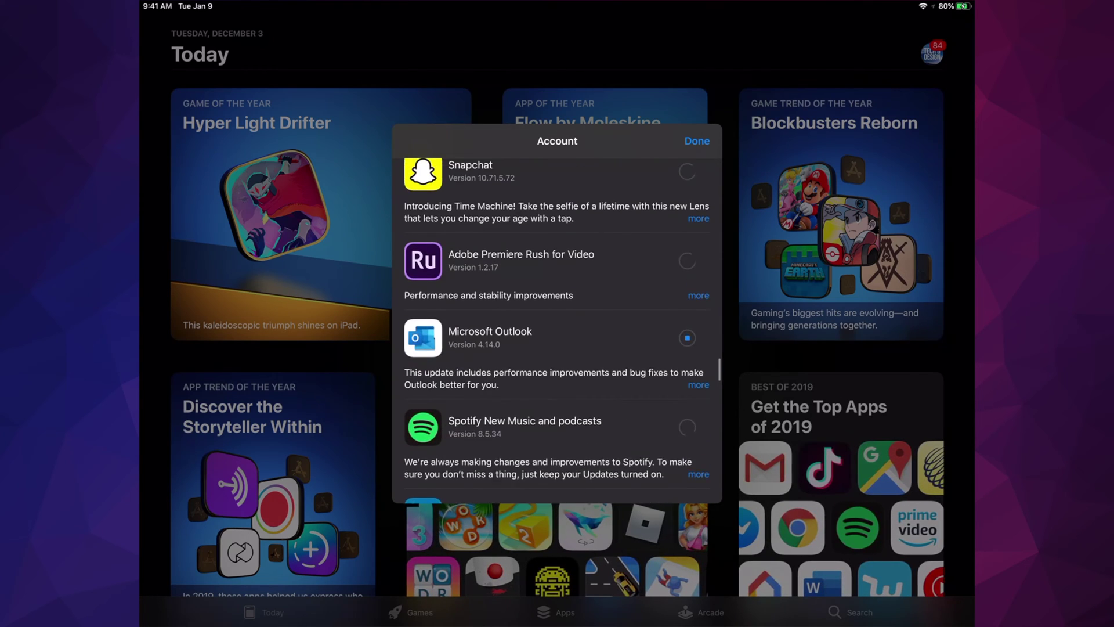
pyautogui.scroll(3, 558, 329)
pyautogui.scroll(3, 557, 329)
pyautogui.scroll(3, 557, 329)
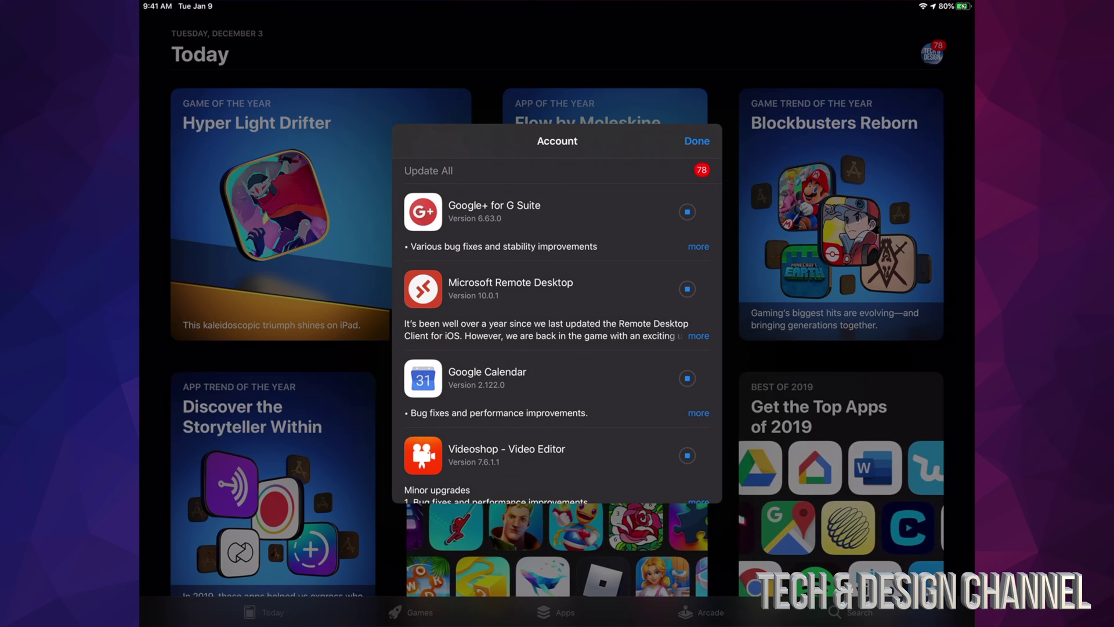
pyautogui.scroll(3, 557, 336)
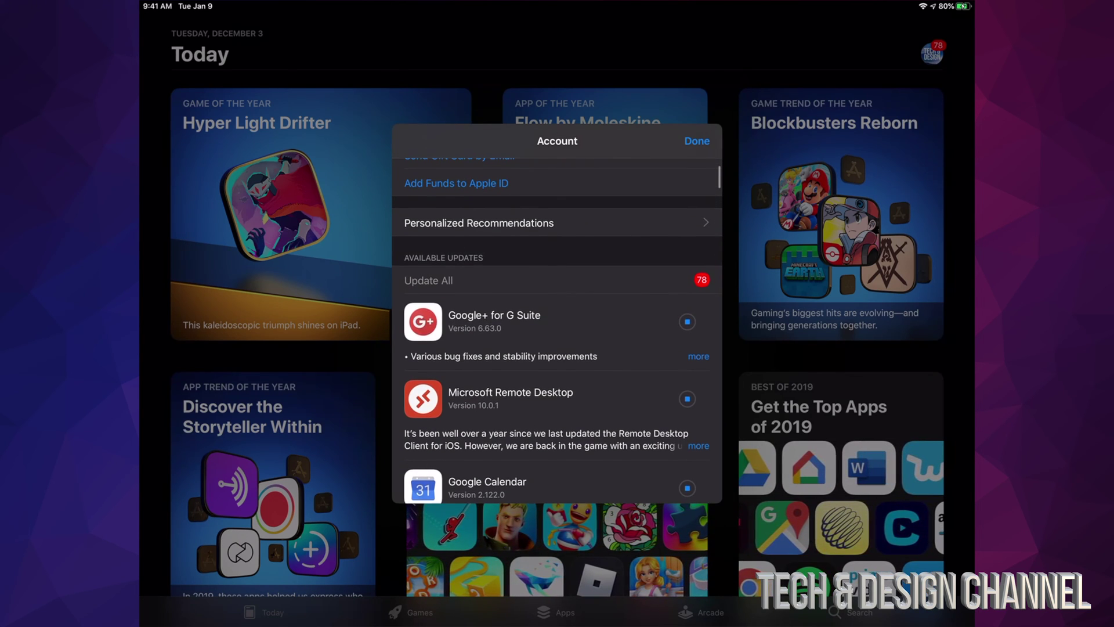
pyautogui.scroll(-5, 557, 337)
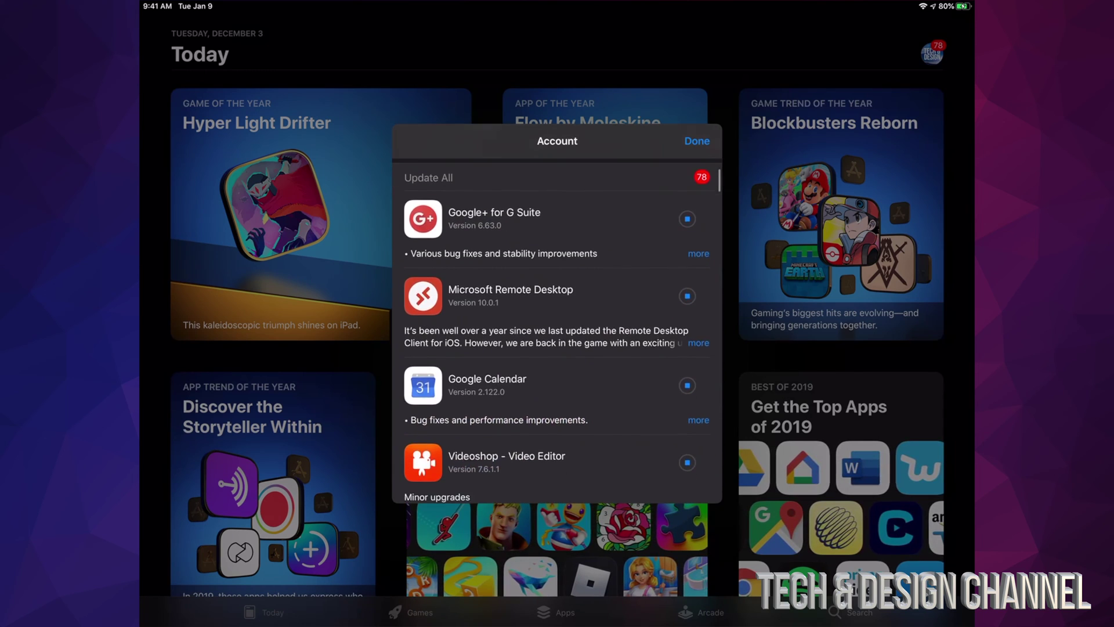
pyautogui.scroll(-5, 558, 337)
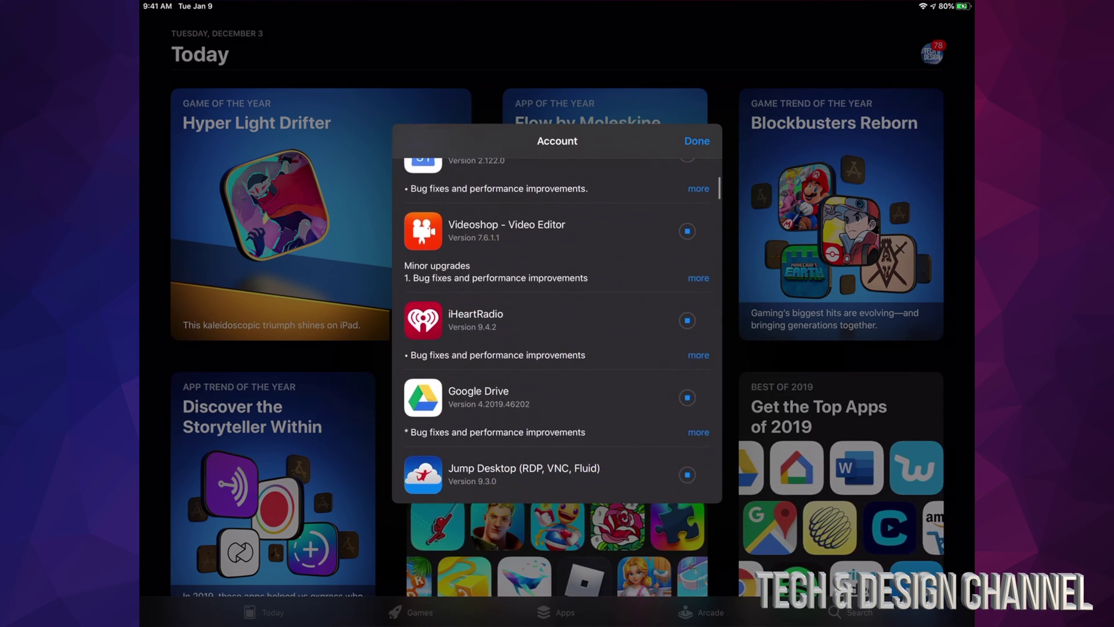
pyautogui.scroll(-3, 558, 337)
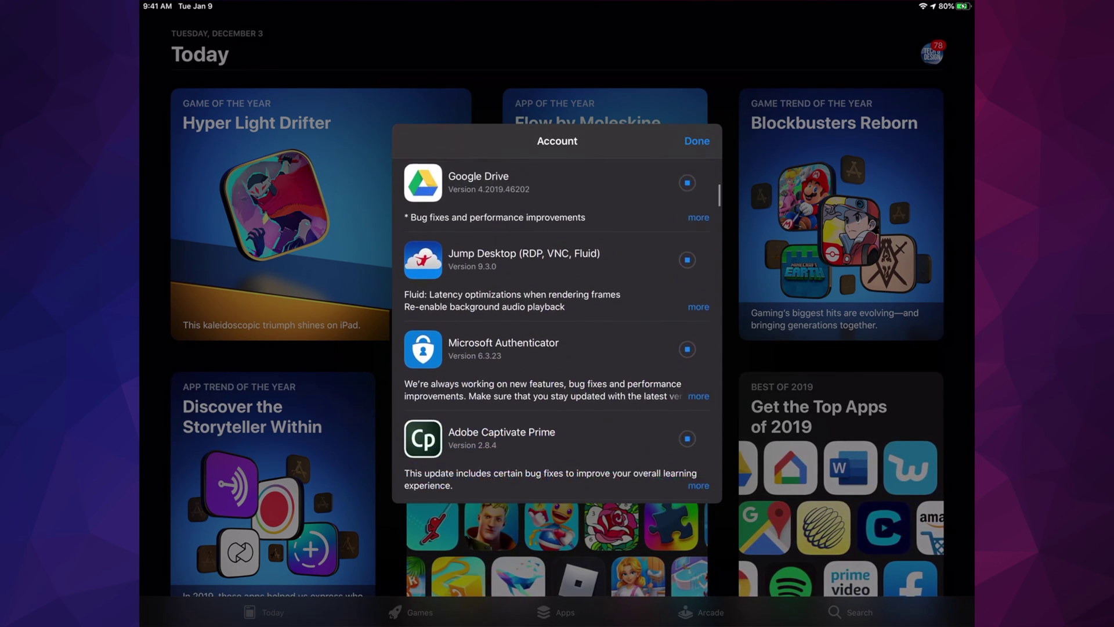
pyautogui.scroll(-3, 557, 337)
pyautogui.scroll(-1, 557, 337)
pyautogui.scroll(-3, 556, 336)
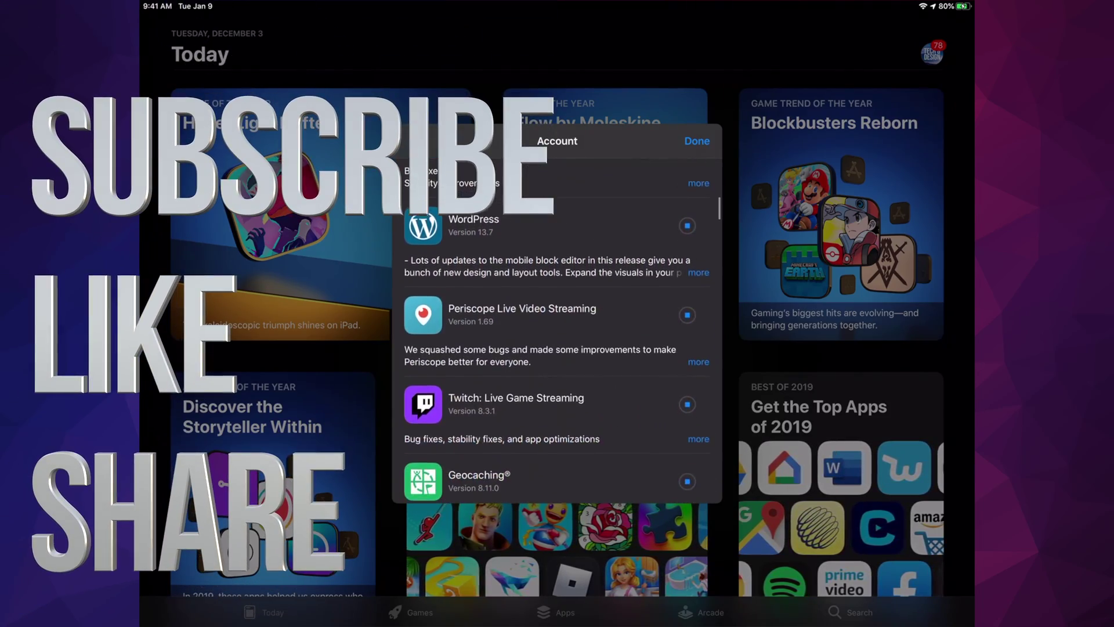